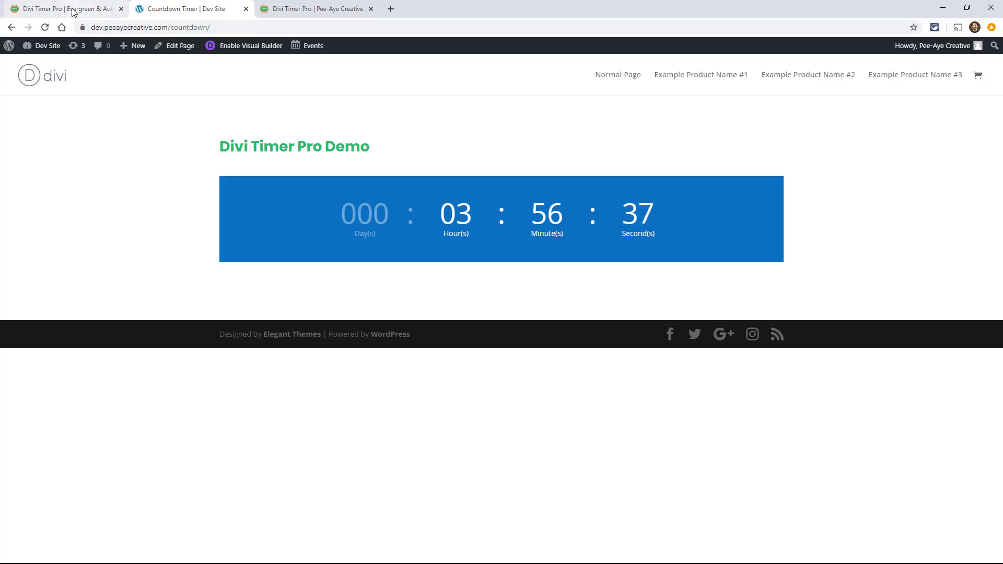
Bring up the Divi Timer Pro product page and scroll through its Free Bonus #1 timer layouts.
left_click(73, 10)
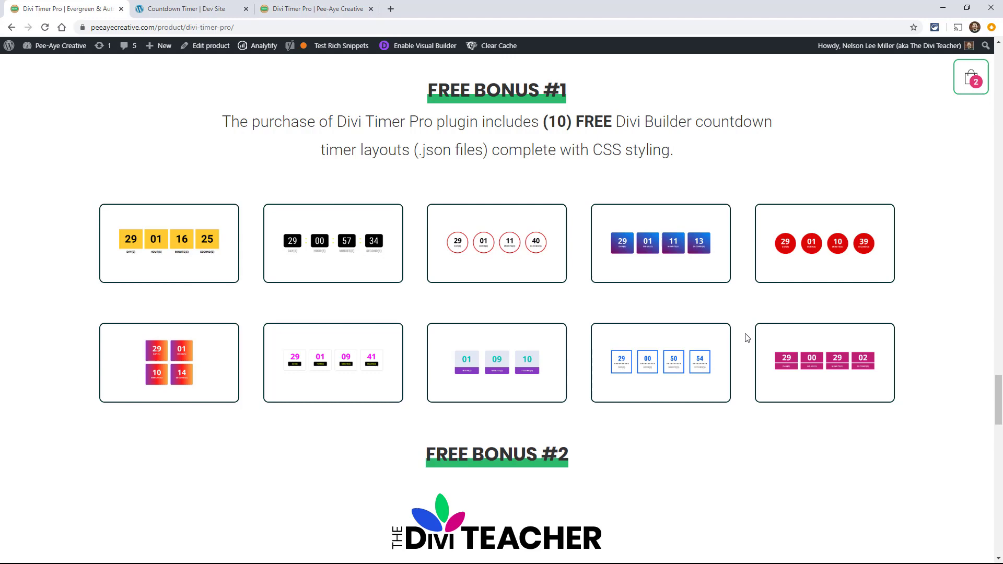
left_click_drag(998, 398, 998, 79)
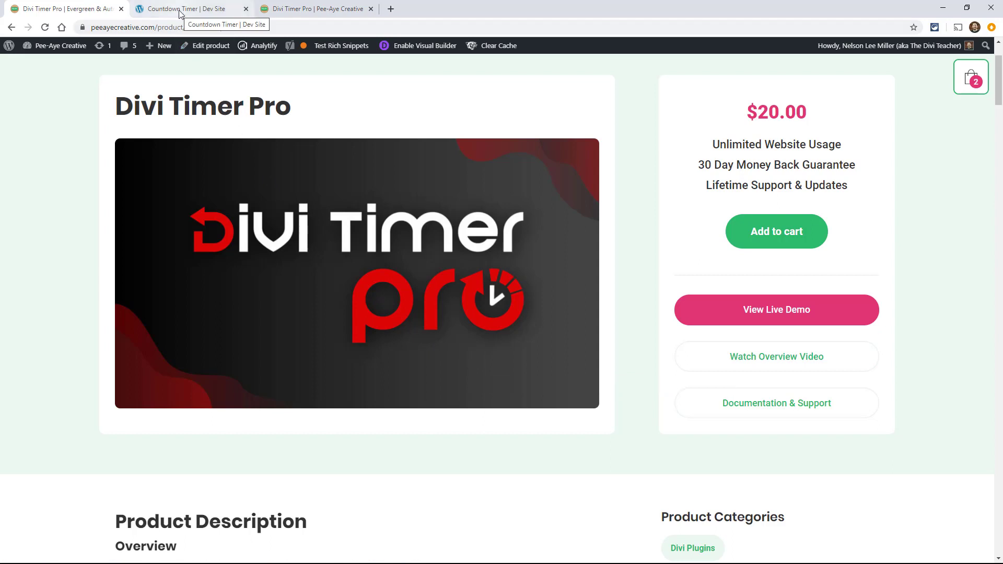
Skim the Customizing The Countdown Timers doc, then go back to the Countdown Timer dev page.
left_click(288, 15)
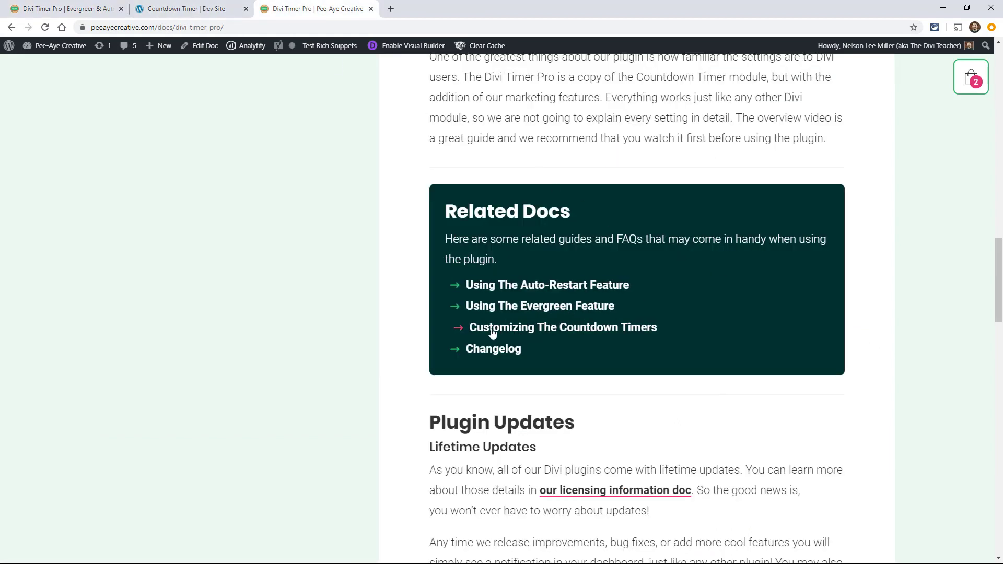
left_click(535, 334)
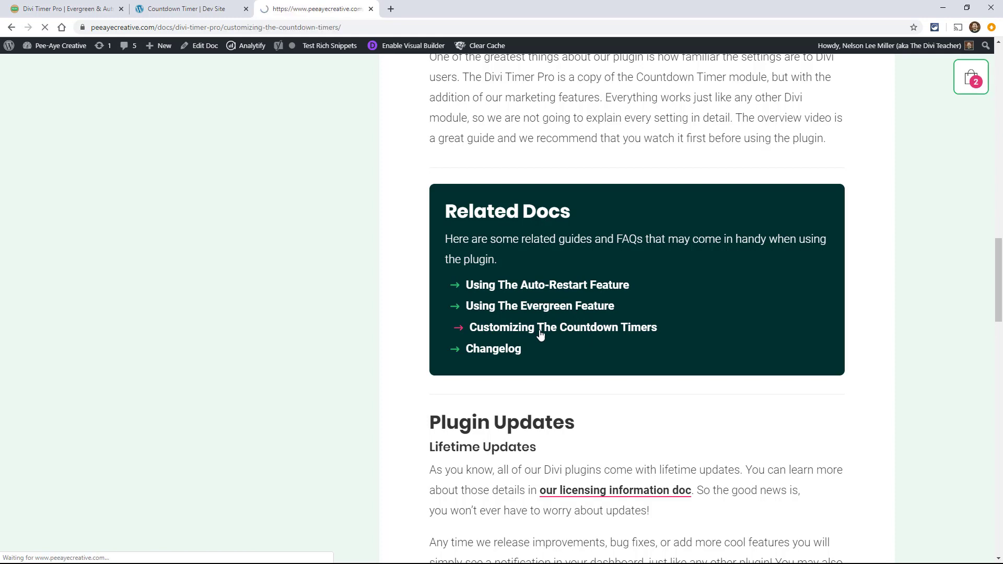
scroll(555, 369, "down", 7)
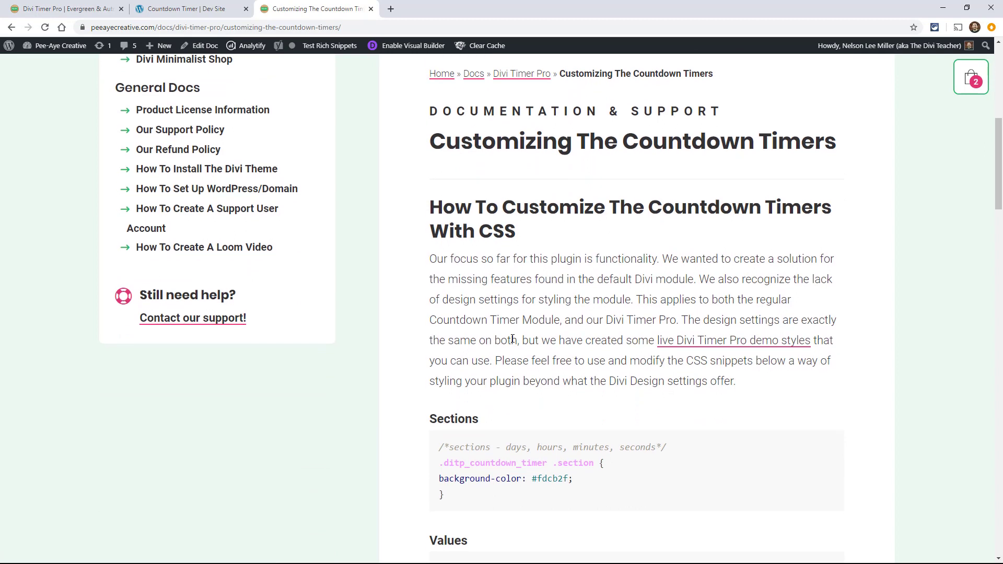
left_click(193, 9)
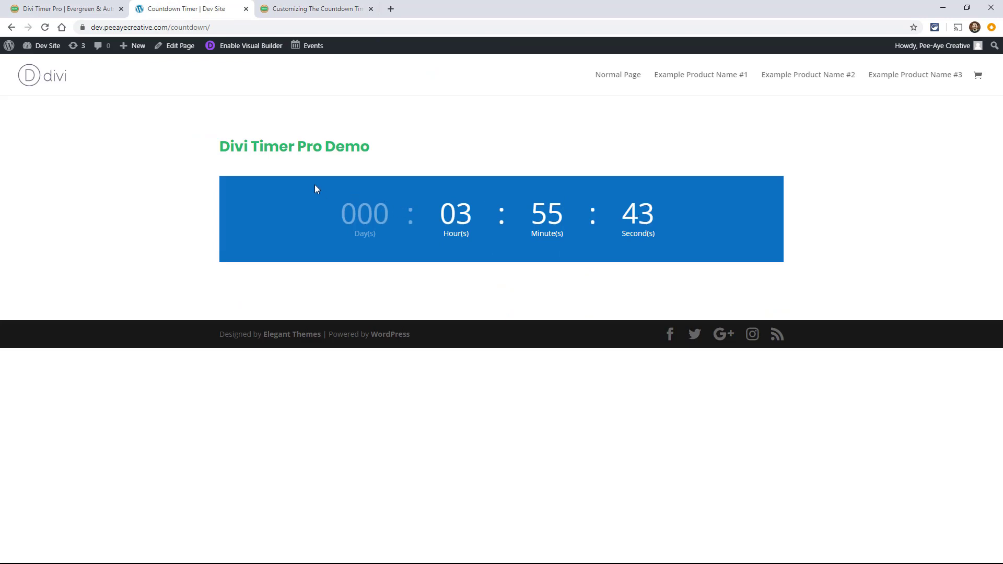
Open the WordPress dashboard in a new tab and go to Divi > Divi Library.
right_click(42, 61)
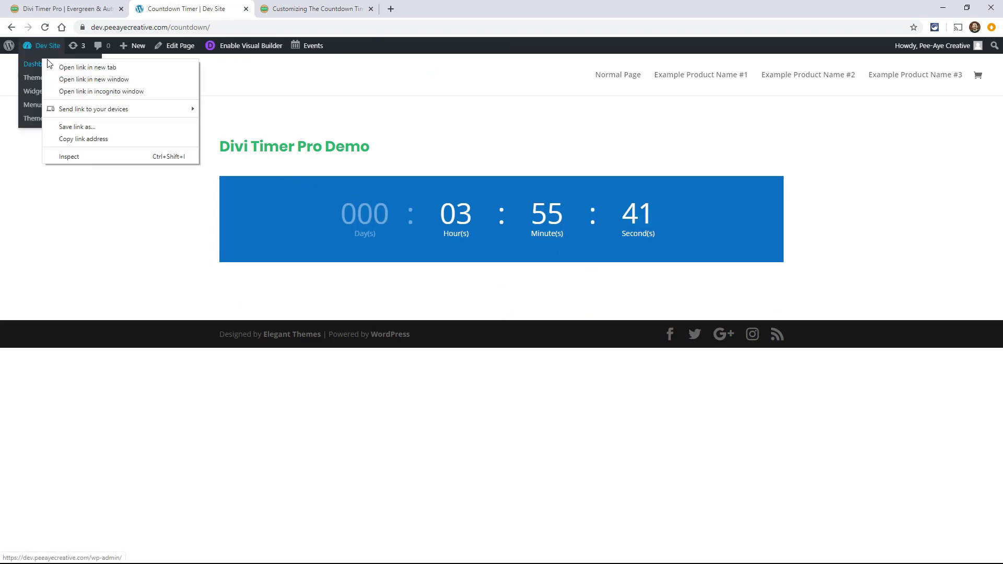
left_click(93, 62)
key("ctrl+shift+Tab")
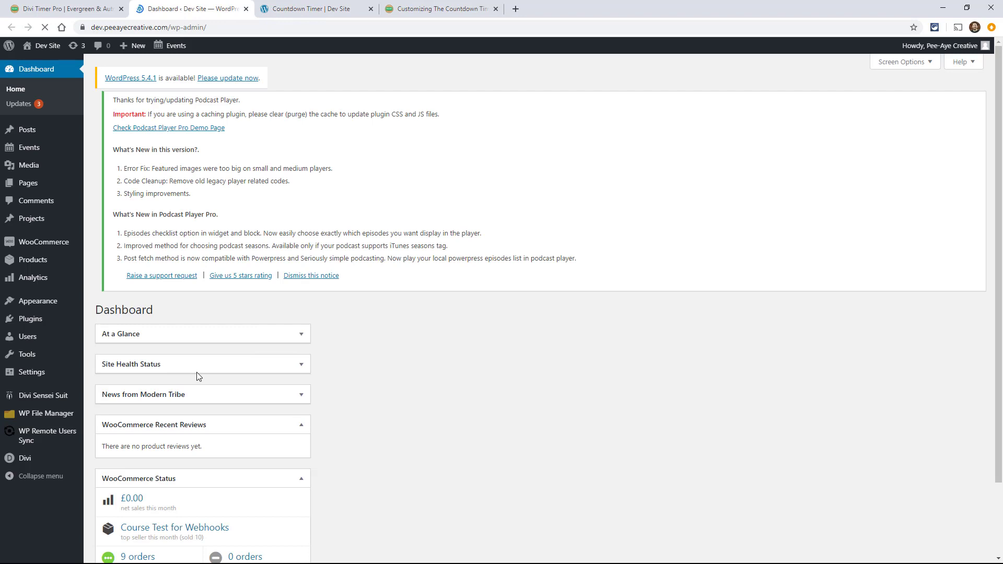
mouse_move(24, 459)
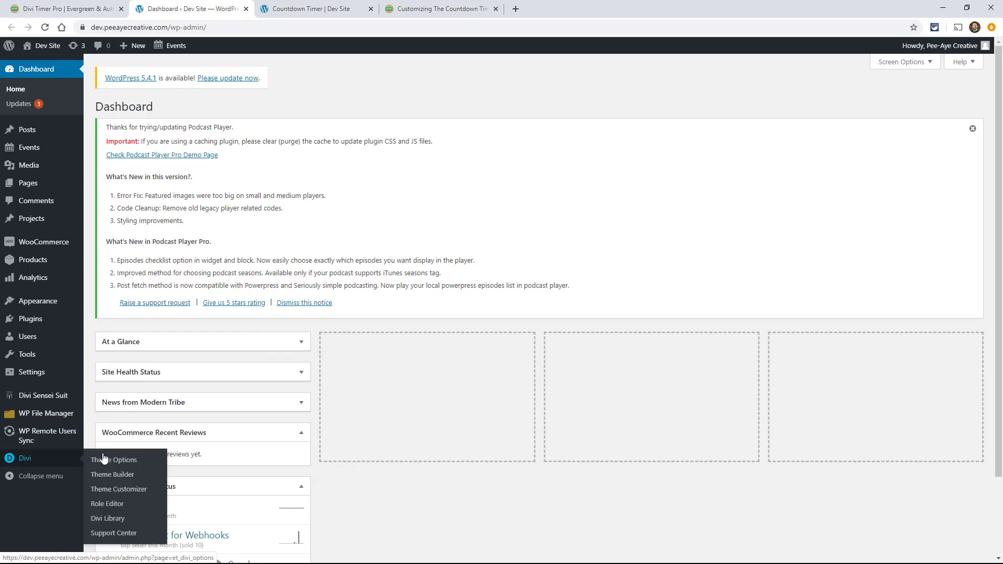
left_click(115, 522)
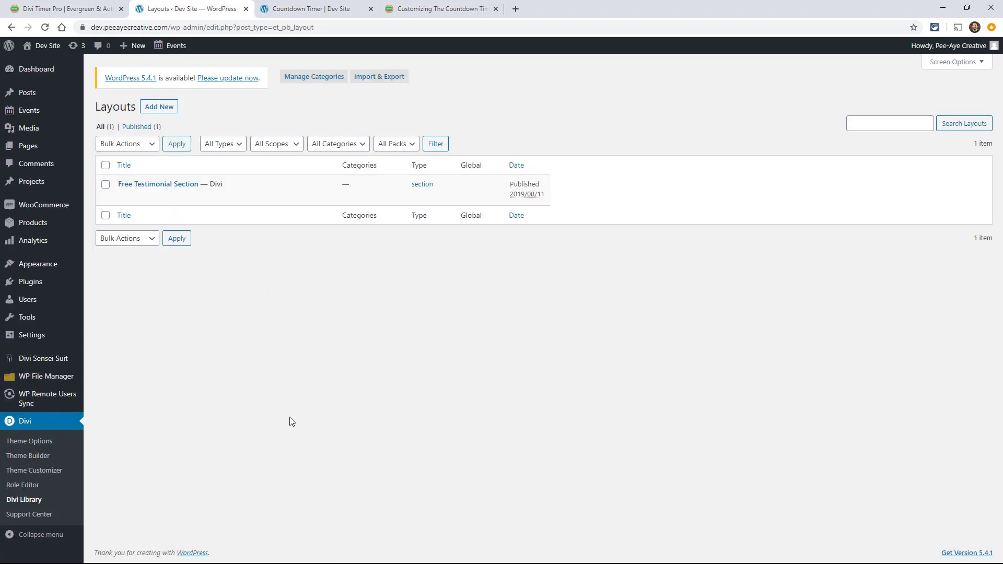
Import the Divi Timer Pro module styles JSON file from the Extras folder into the library.
left_click(377, 80)
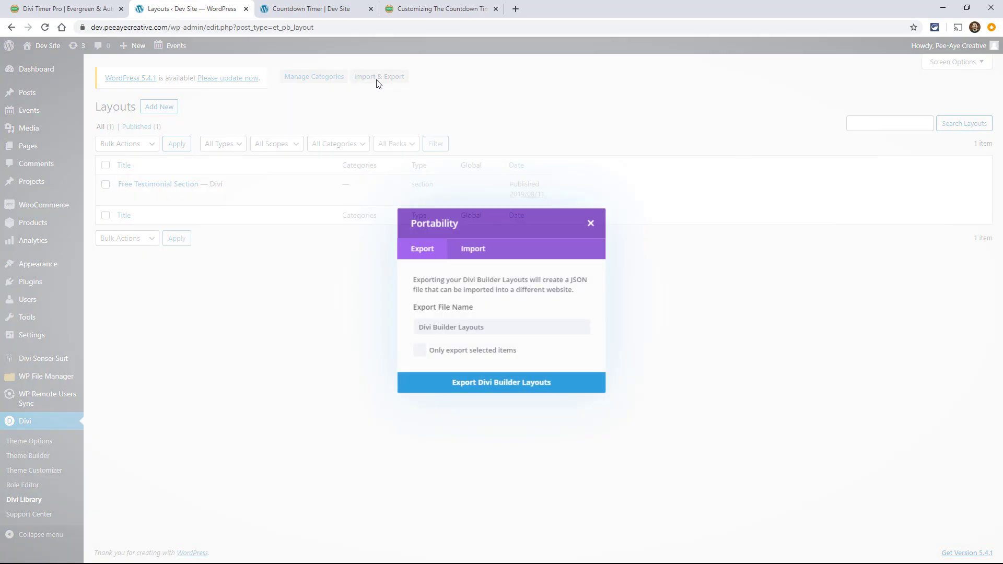
left_click(469, 254)
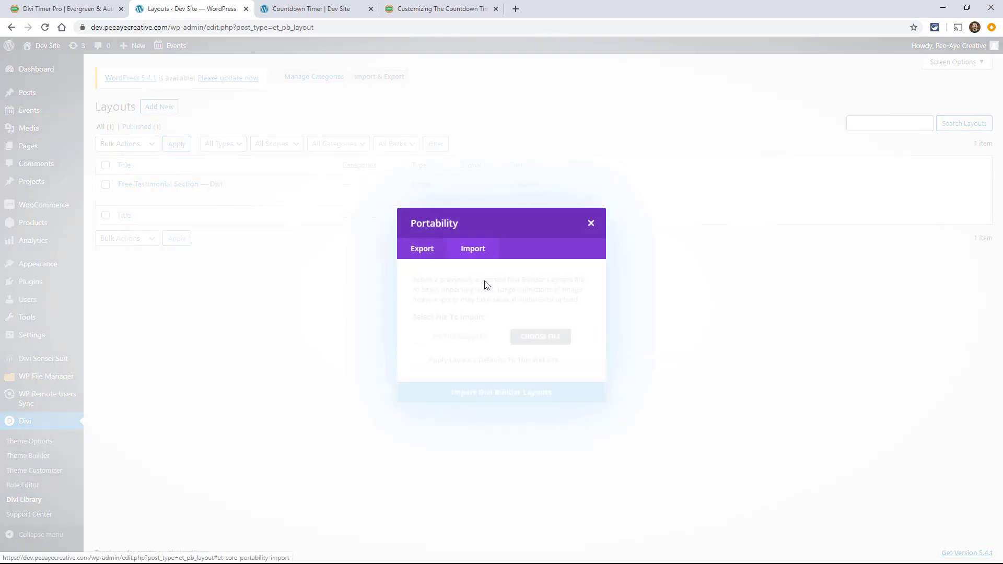
left_click(529, 338)
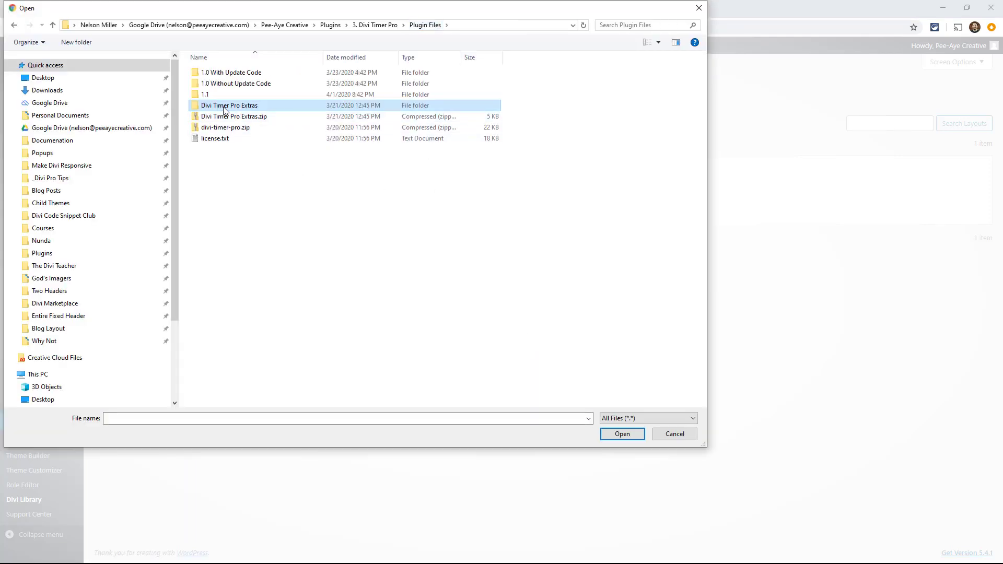
double_click(224, 107)
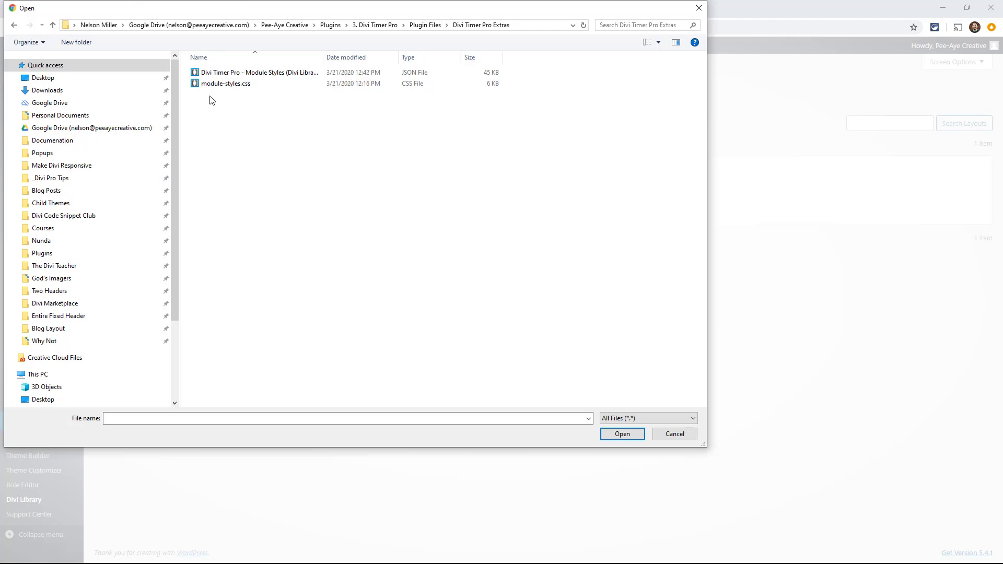
left_click_drag(323, 57, 402, 57)
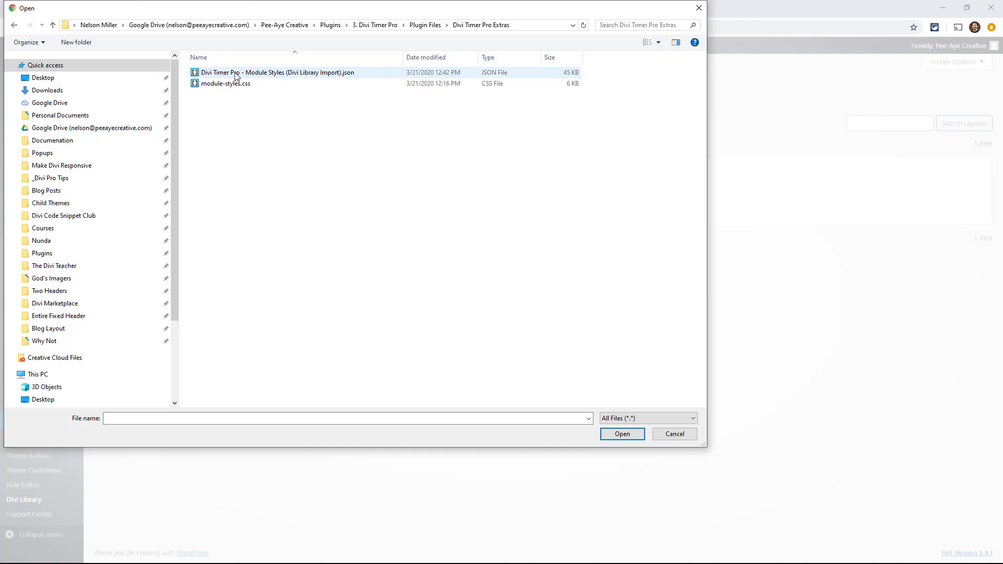
double_click(309, 74)
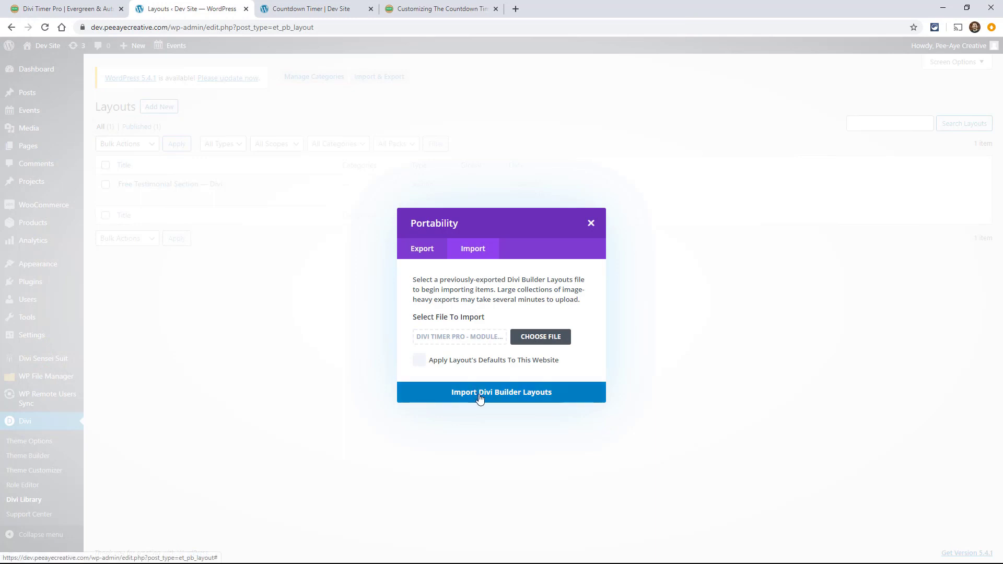
left_click(480, 397)
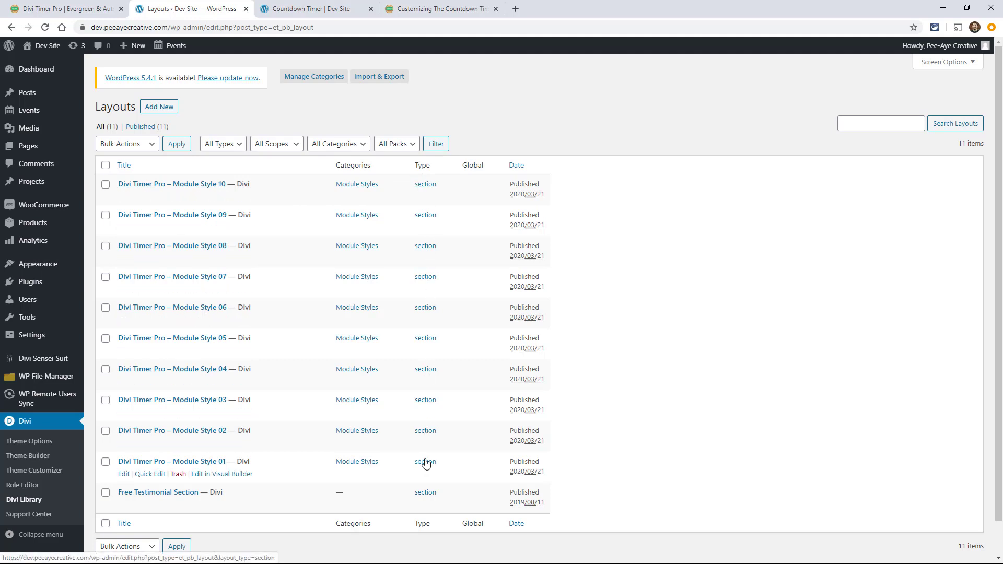
On the countdown page, insert a section from Add From Library, then view the Style 01 demo.
left_click(310, 9)
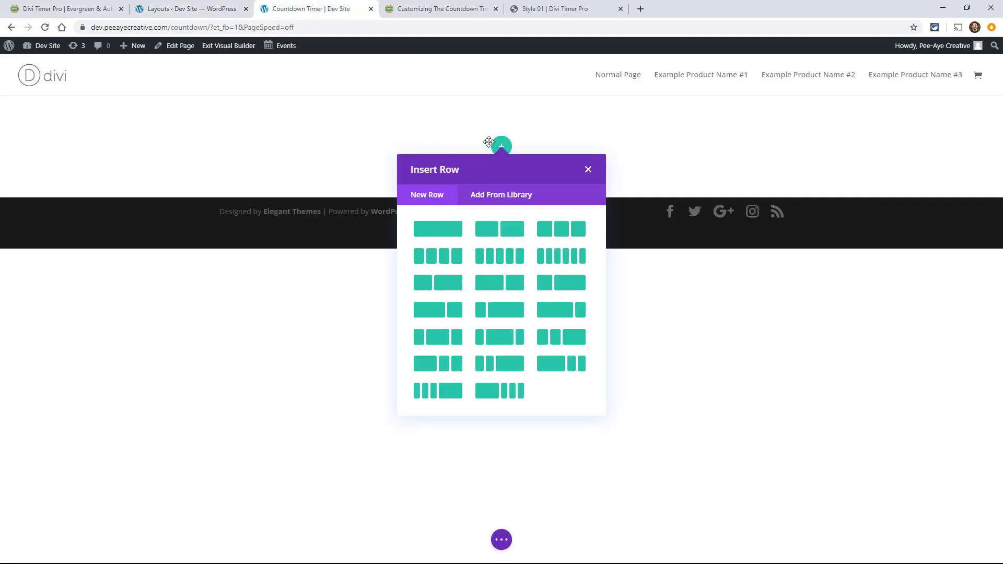
left_click(588, 175)
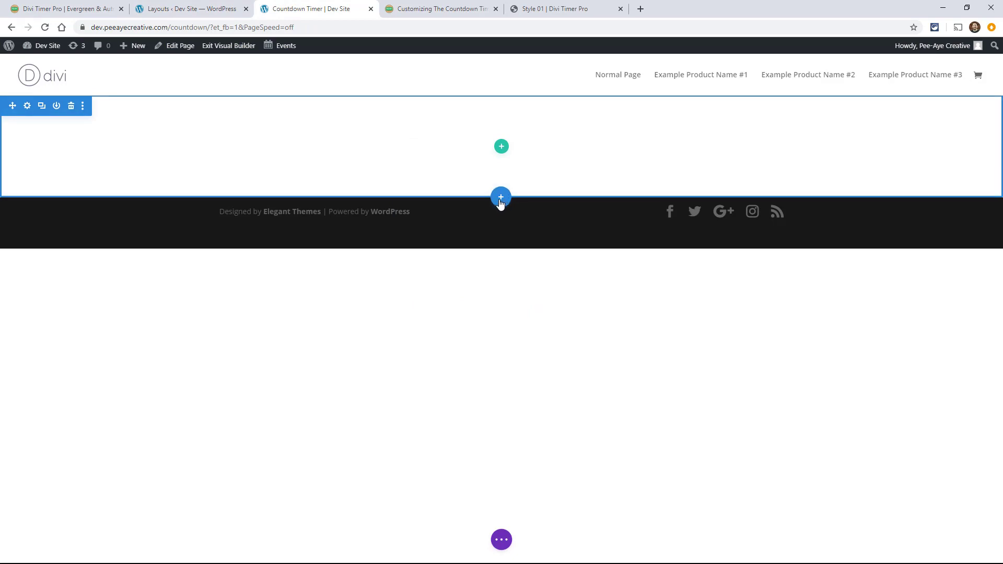
left_click(500, 198)
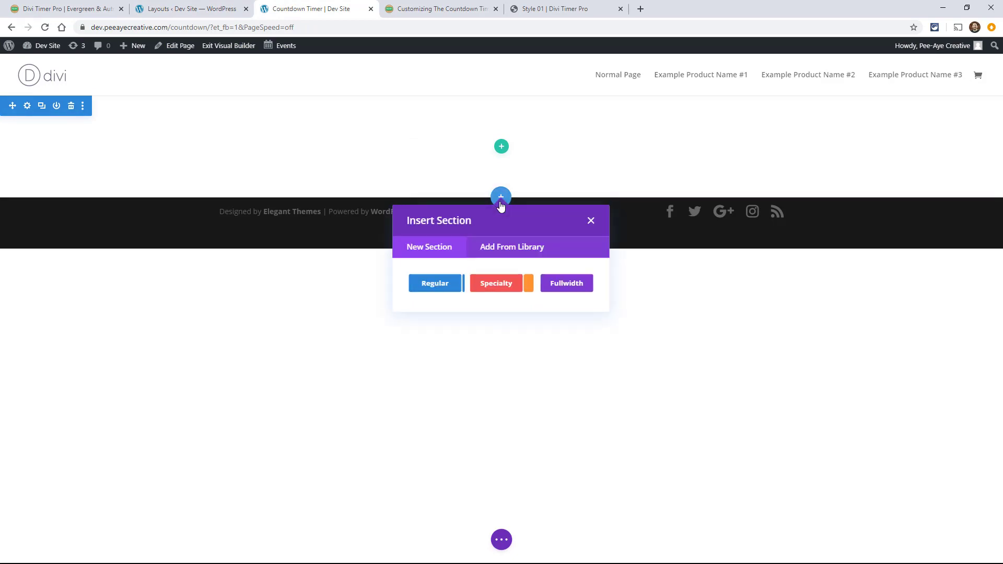
left_click(498, 247)
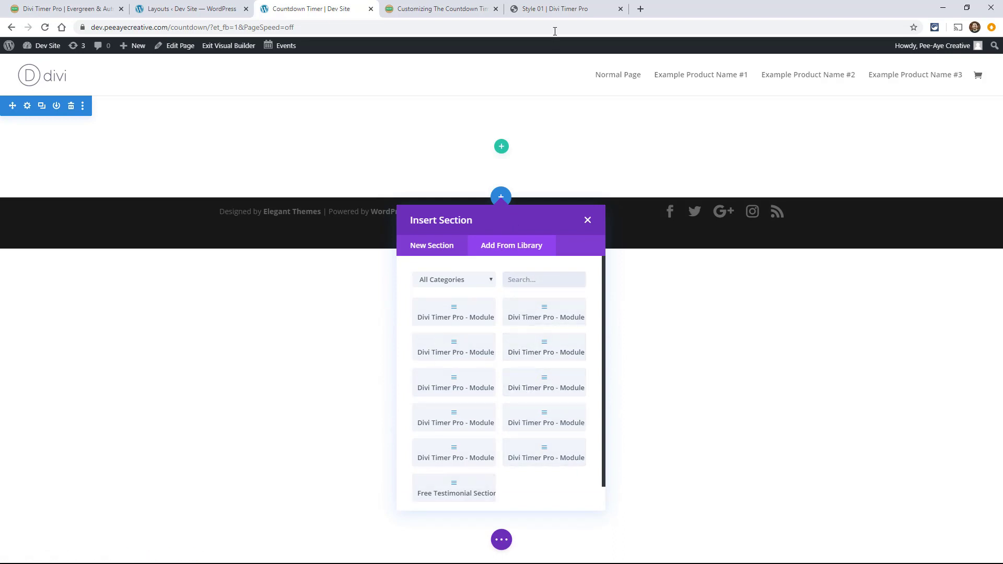
left_click(530, 12)
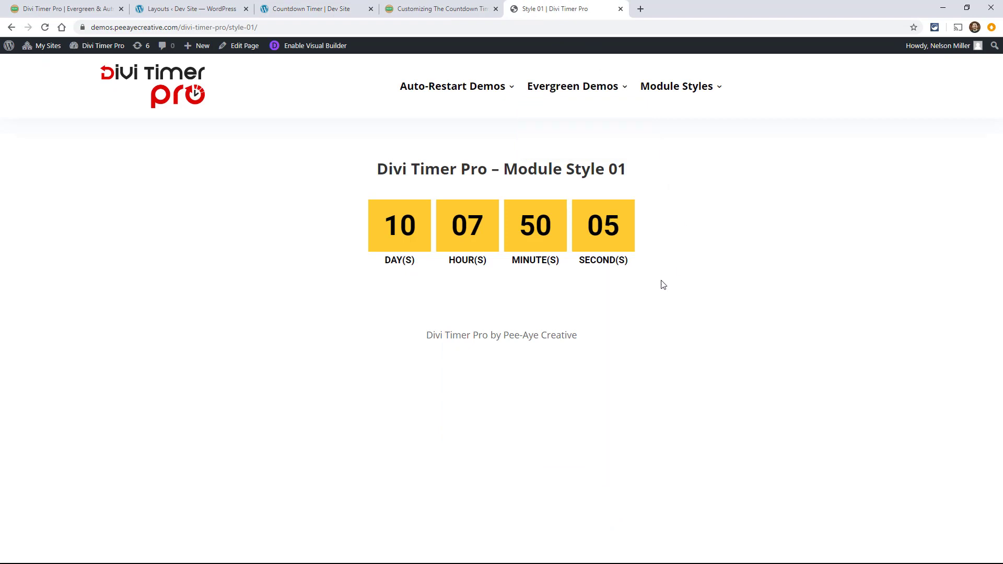
Preview the Module Style 02 and 03 demos, then return to the builder's library list.
mouse_move(674, 104)
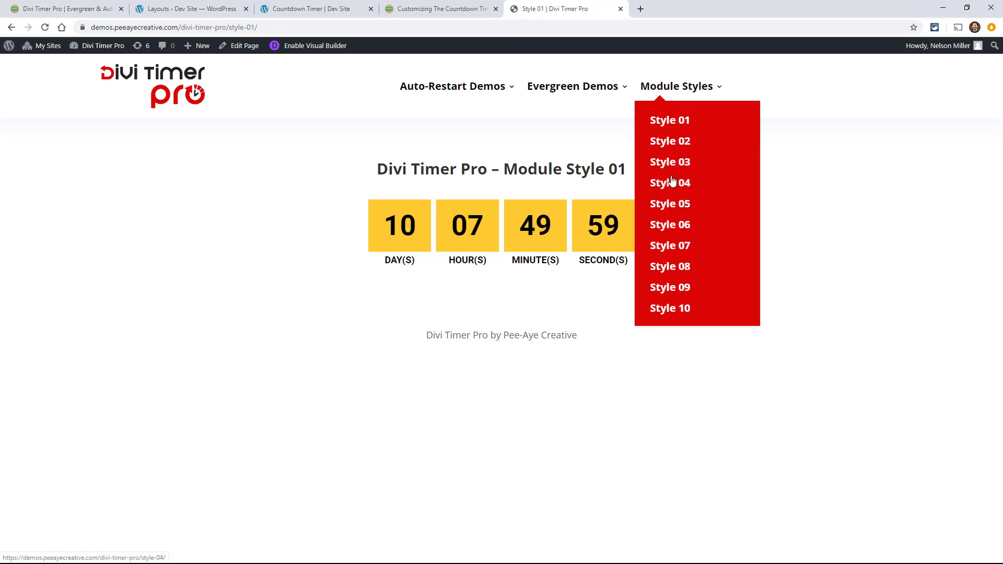
left_click(667, 148)
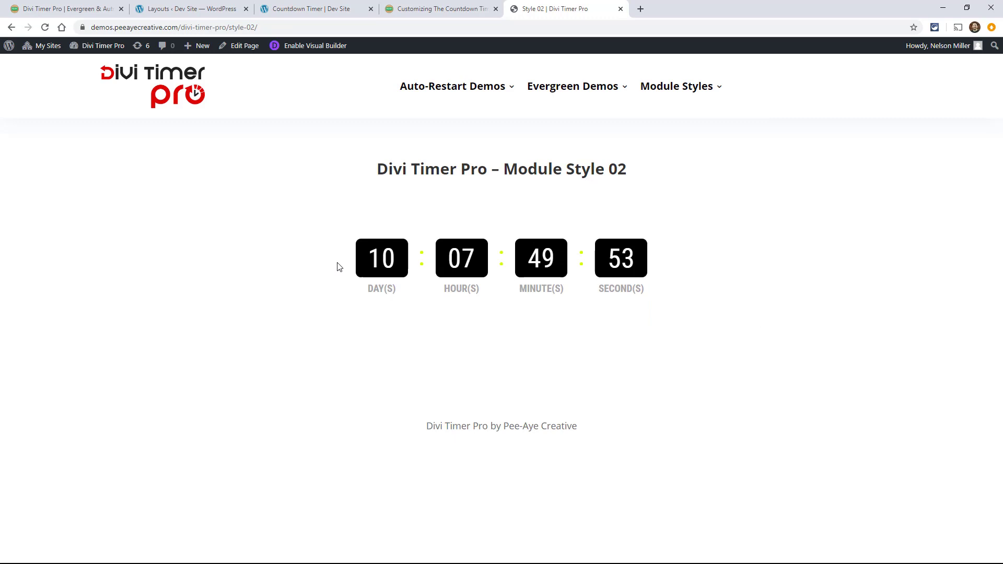
left_click(684, 165)
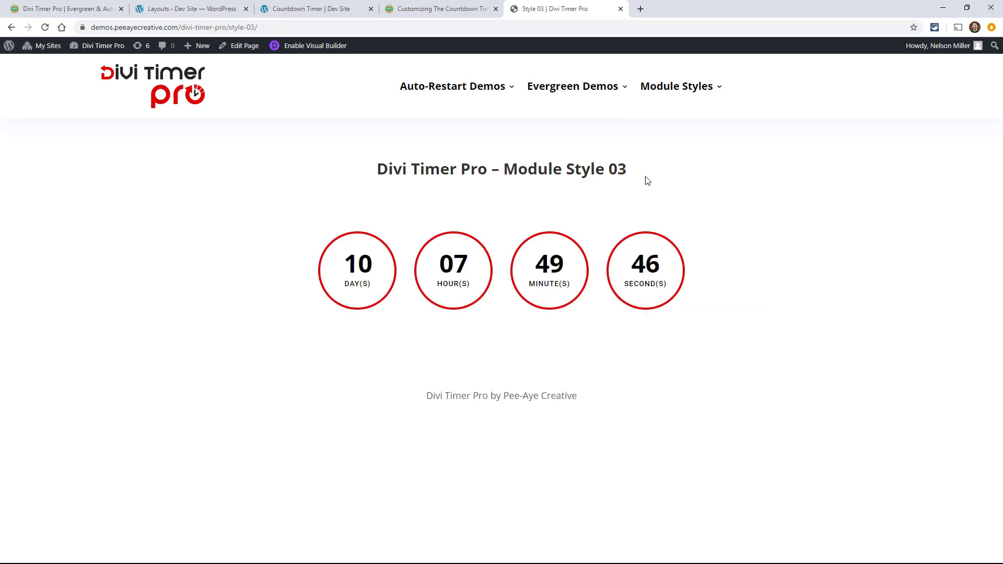
left_click(299, 12)
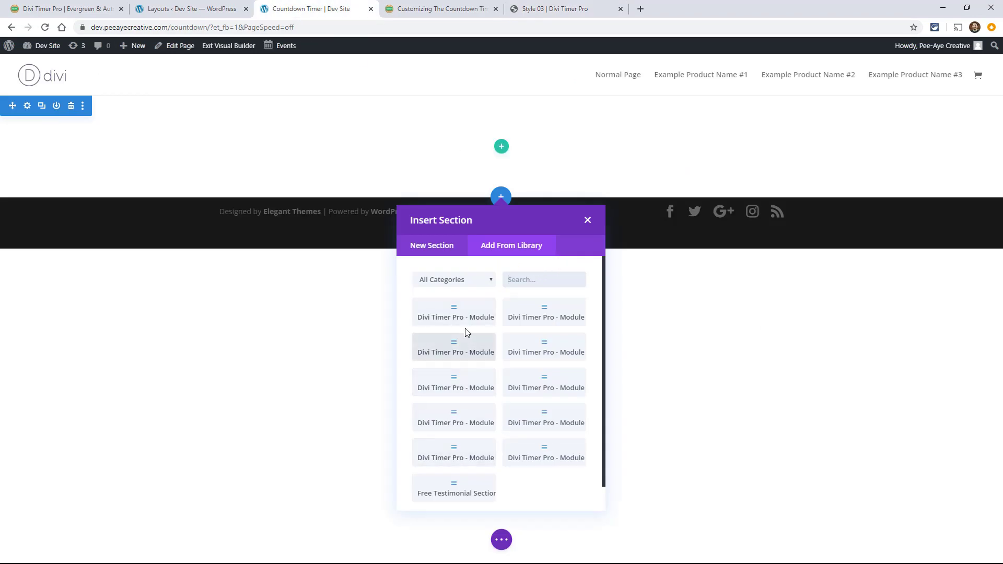
Insert the library layout found by searching 03 and delete the empty section above it.
type("03")
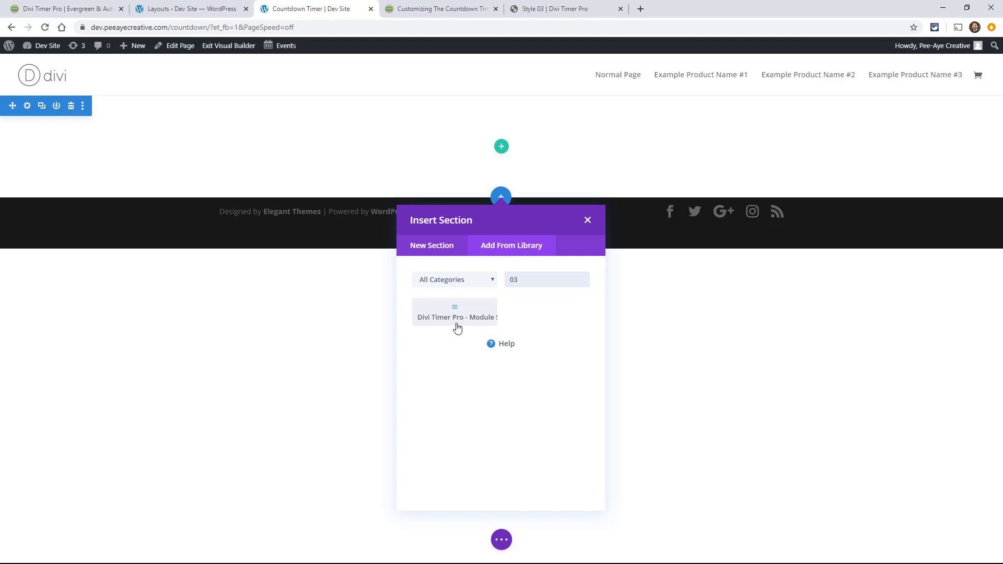
left_click(458, 318)
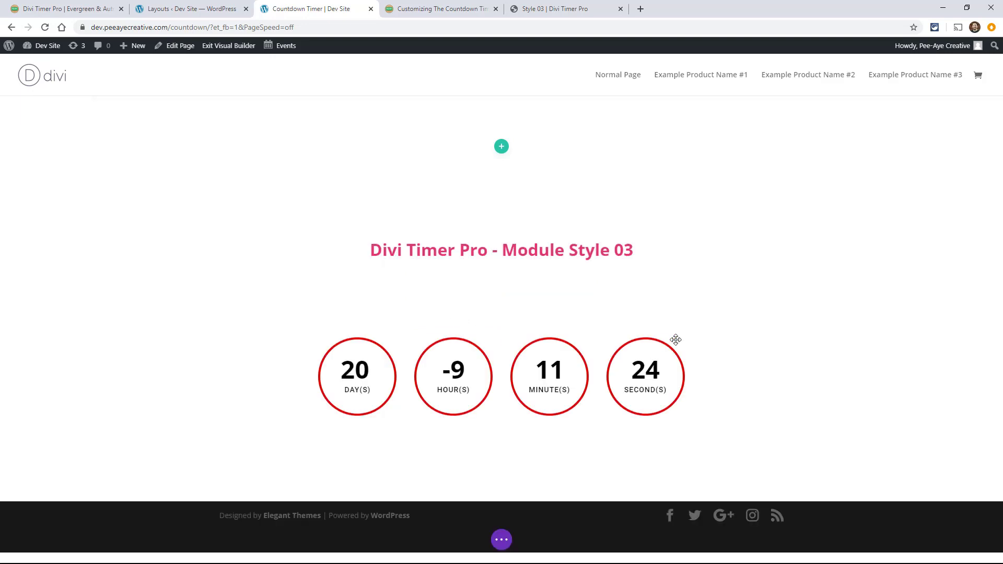
left_click(71, 106)
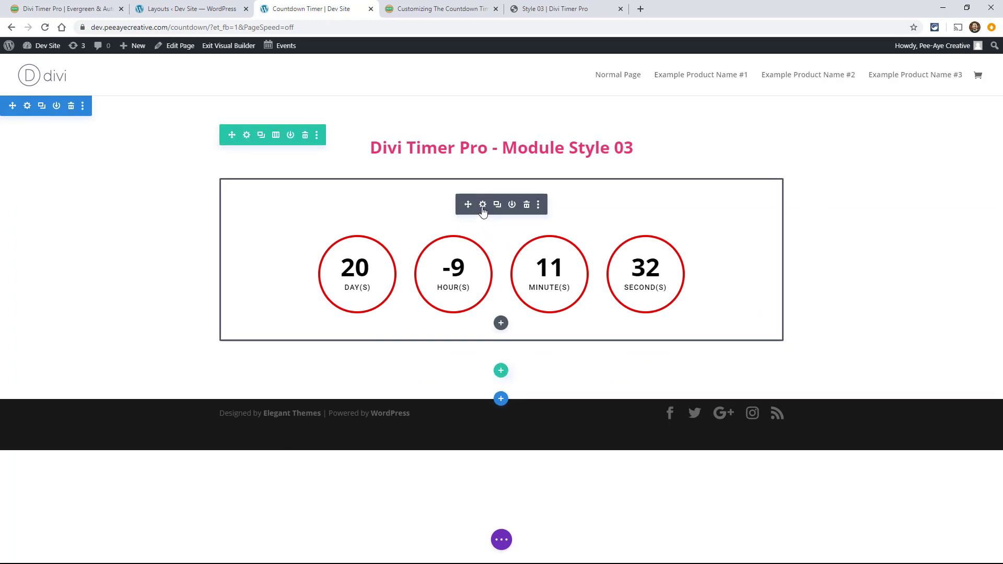
Try switching the countdown timer type to Evergreen, then discard the change.
left_click(482, 205)
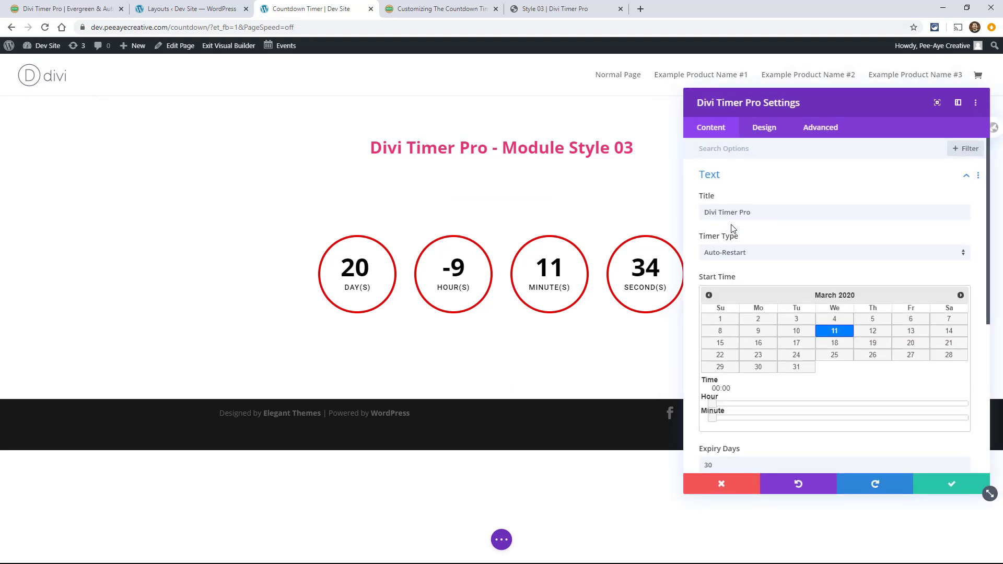
left_click(730, 253)
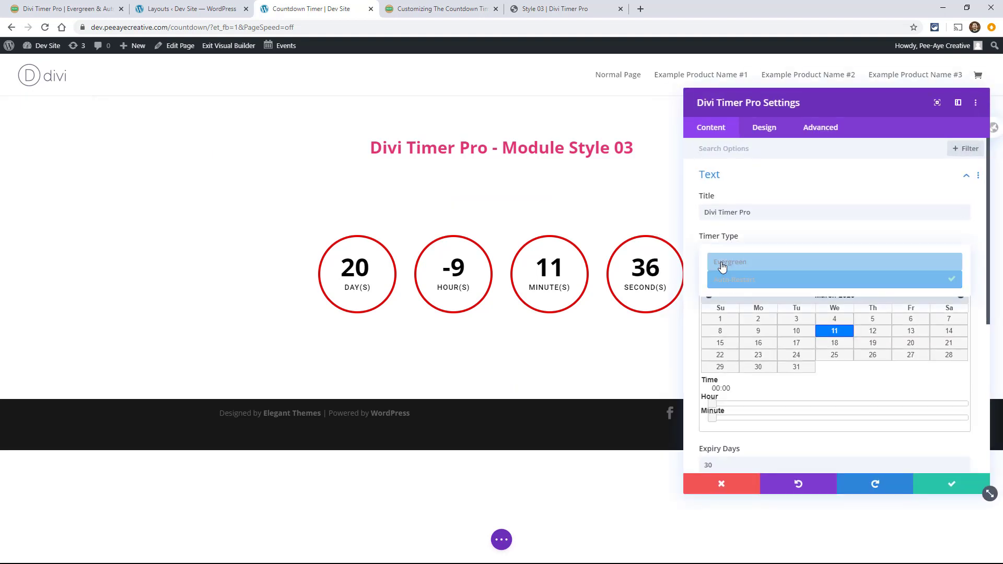
left_click(723, 266)
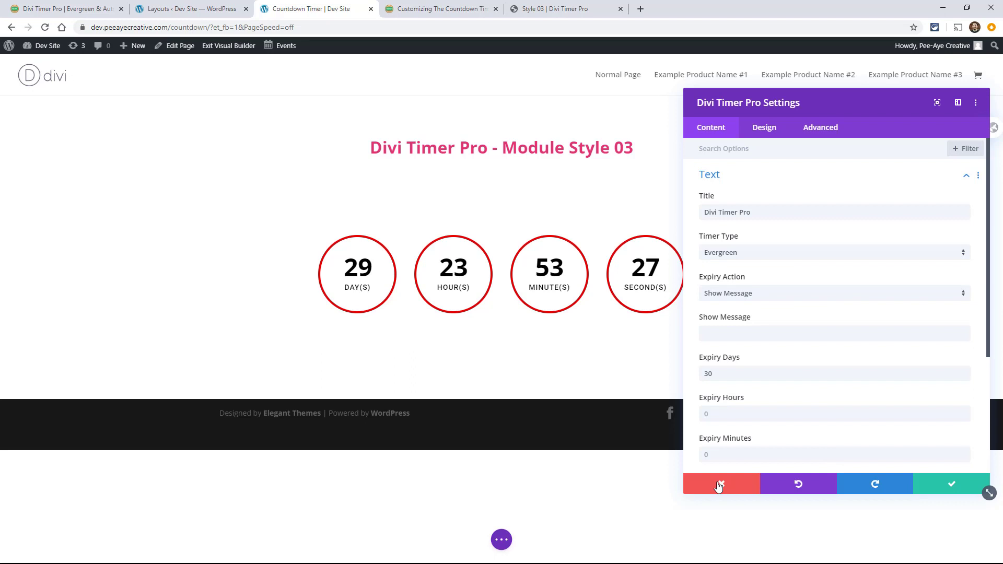
left_click(718, 486)
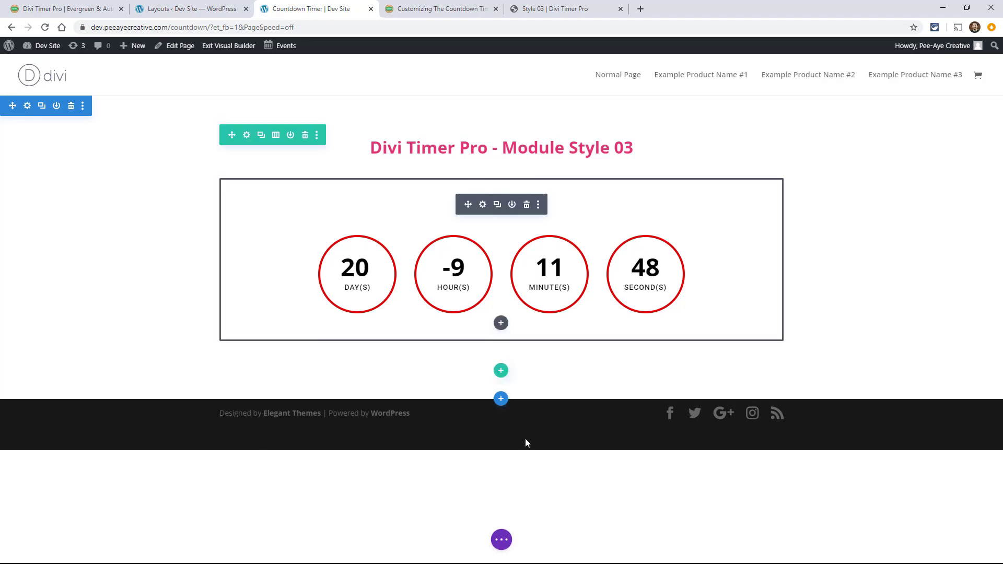
Via Wireframe view, open the Code module's settings and highlight its border: 4px solid #DC0606 rule.
left_click(502, 539)
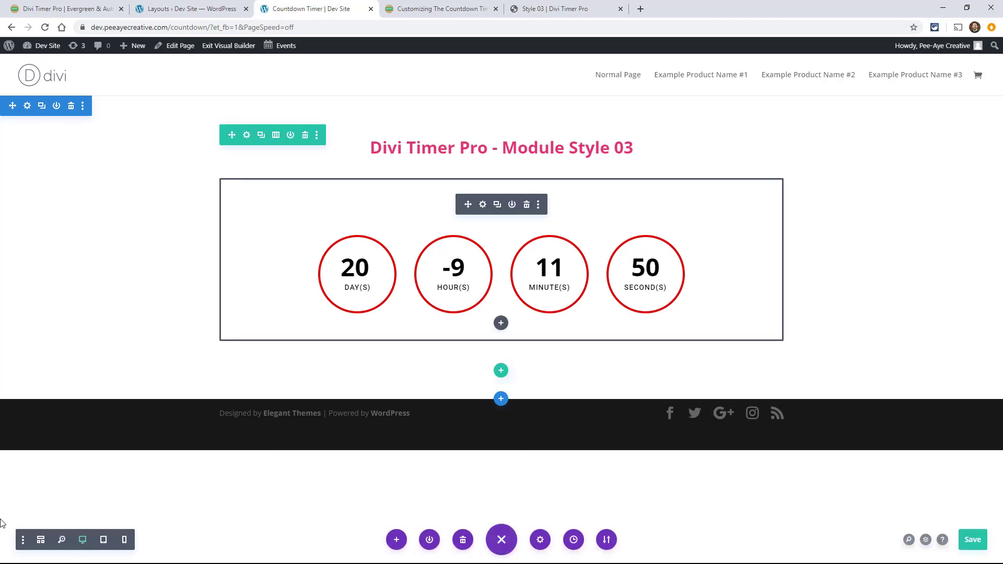
left_click(40, 540)
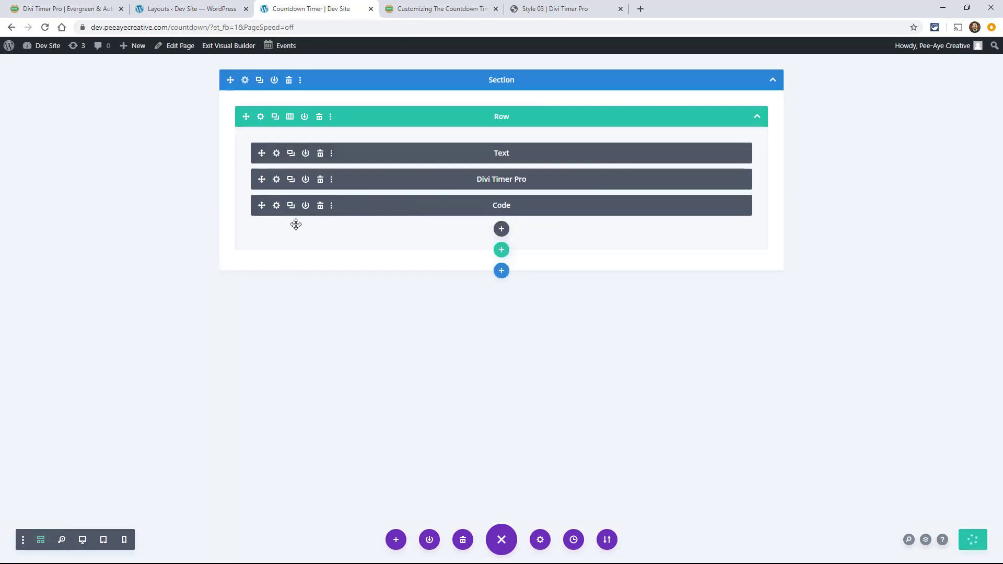
left_click(277, 206)
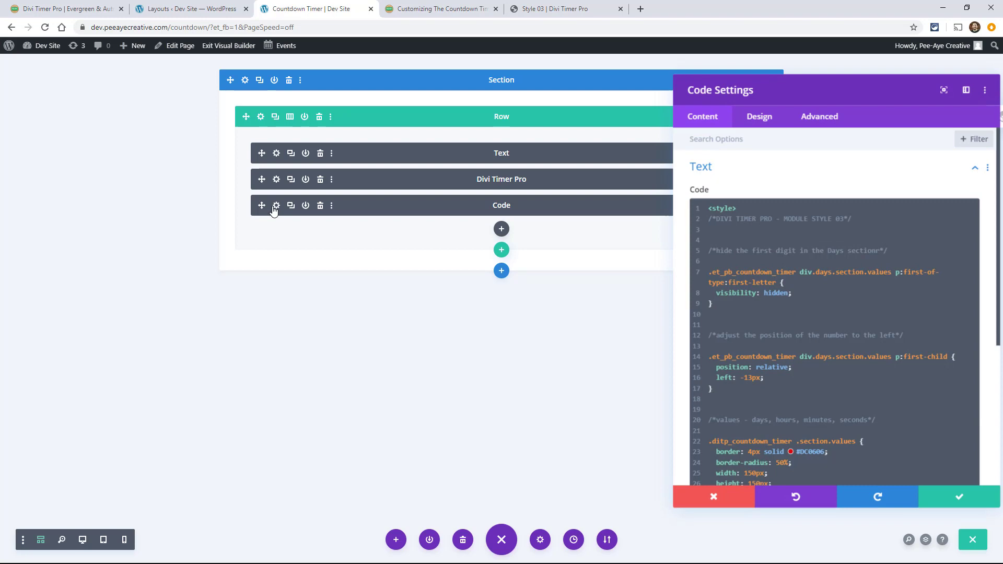
left_click(82, 540)
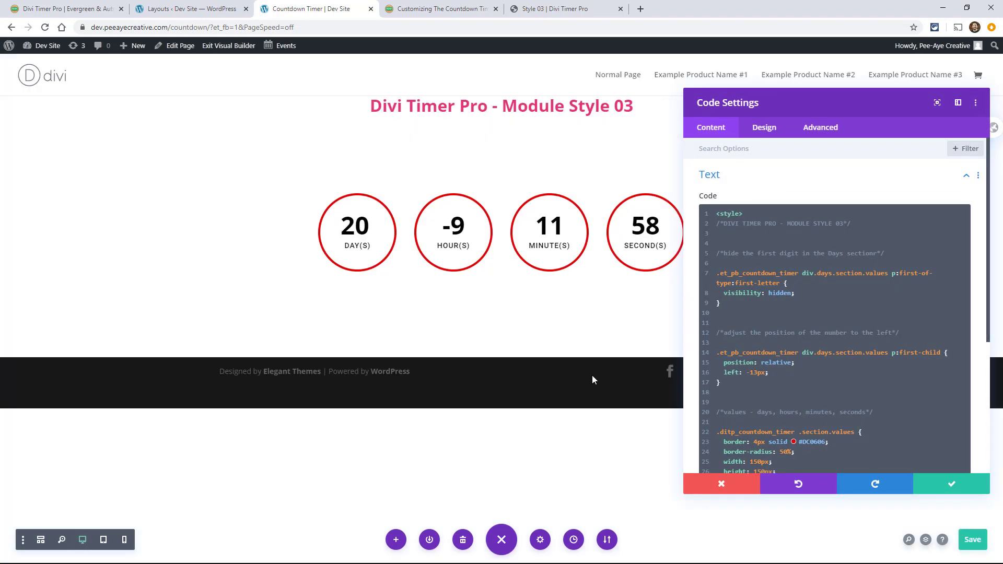
scroll(755, 261, "down", 3)
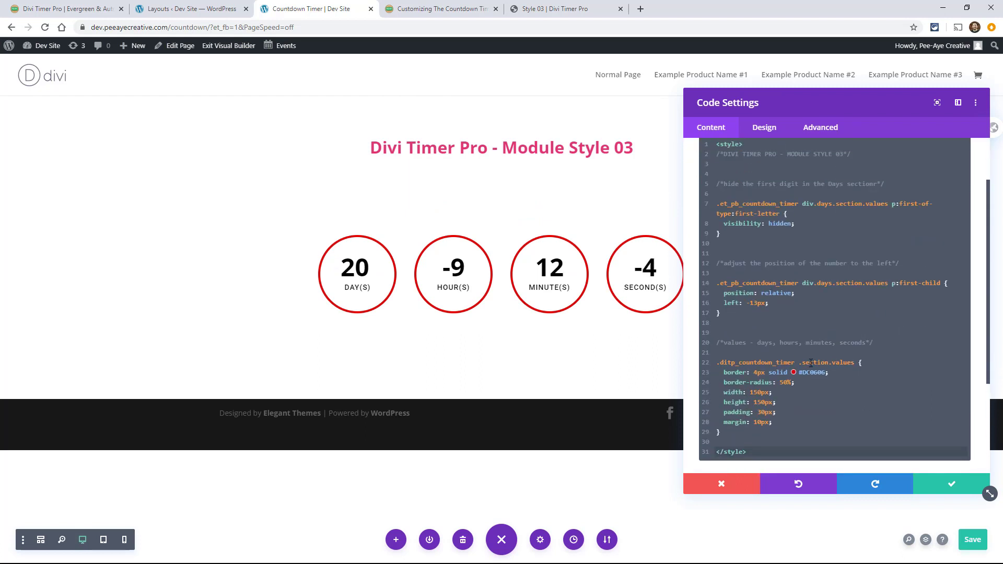
left_click_drag(743, 374, 830, 372)
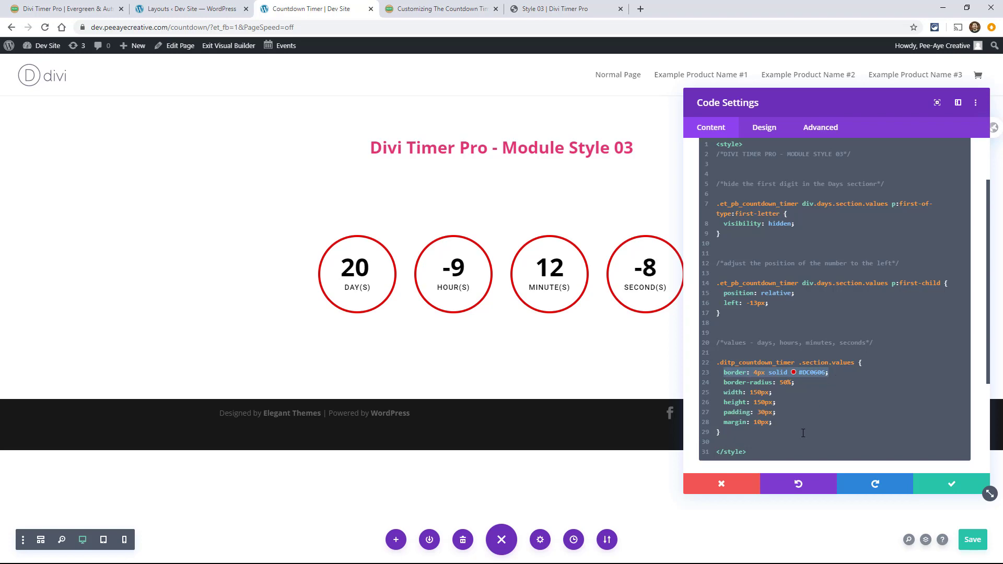
Scroll through the docs' CSS snippets, highlighting the Hide All Separators snippet, then return to the top.
left_click(416, 10)
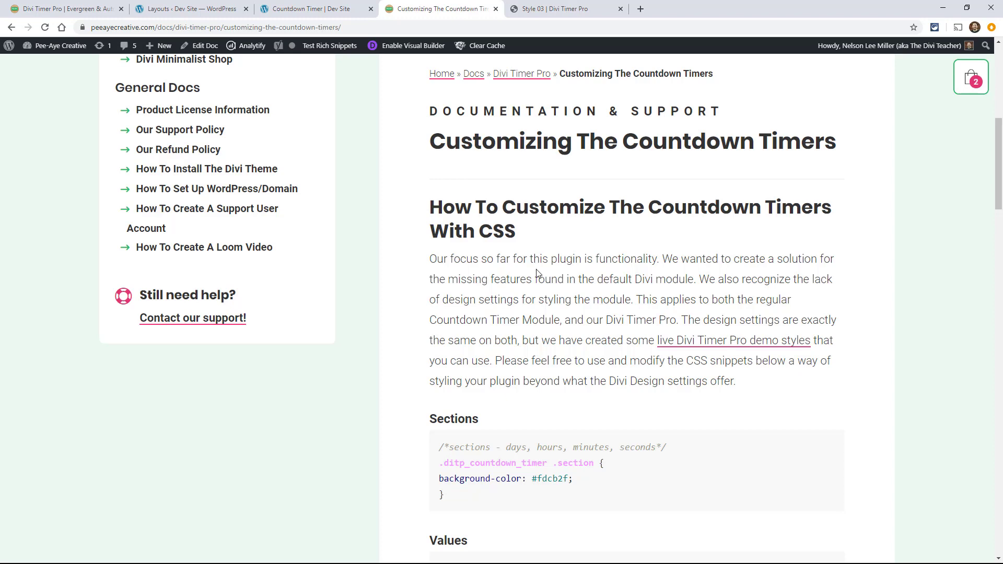
scroll(538, 272, "down", 9)
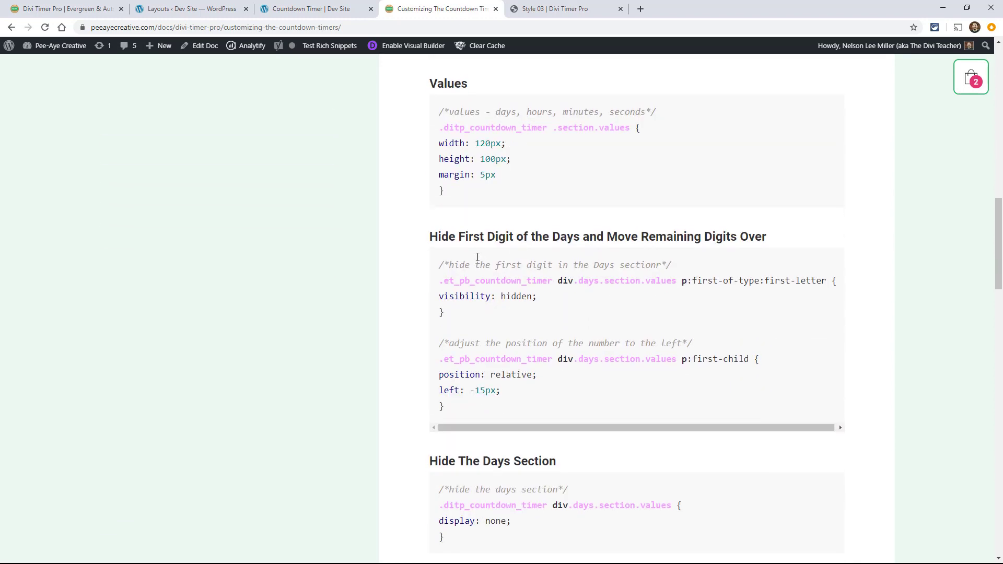
scroll(476, 257, "down", 6)
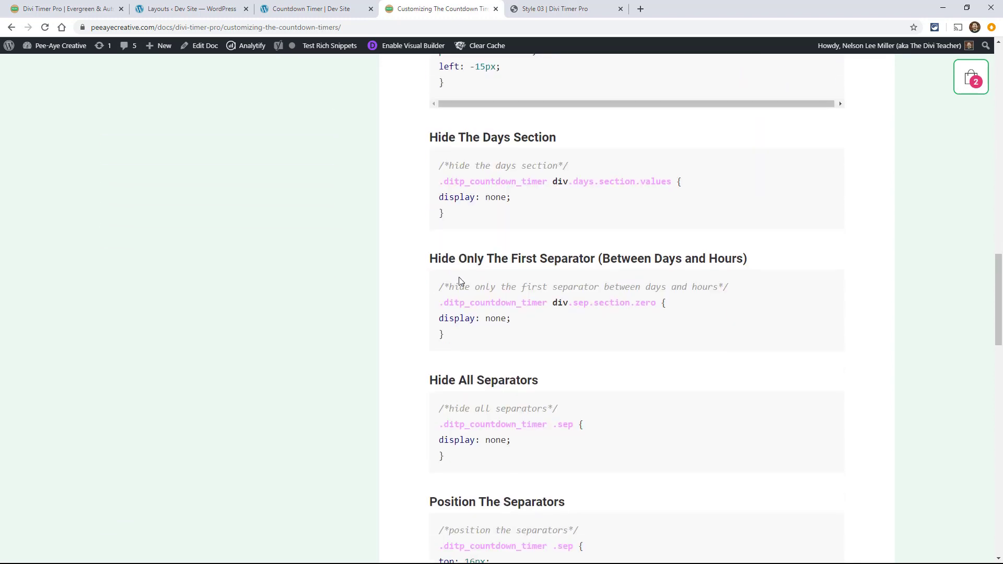
scroll(458, 281, "down", 3)
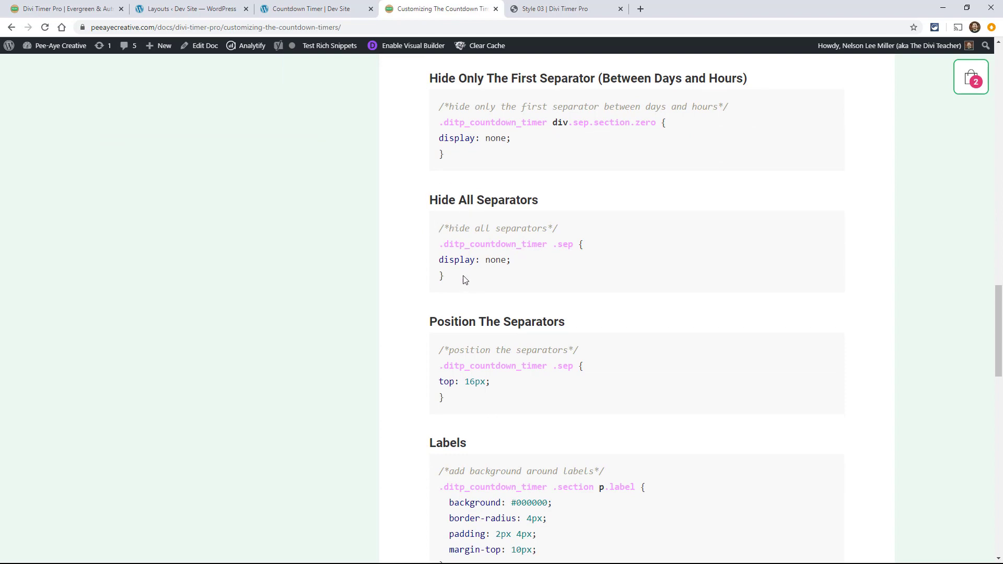
left_click_drag(464, 280, 431, 238)
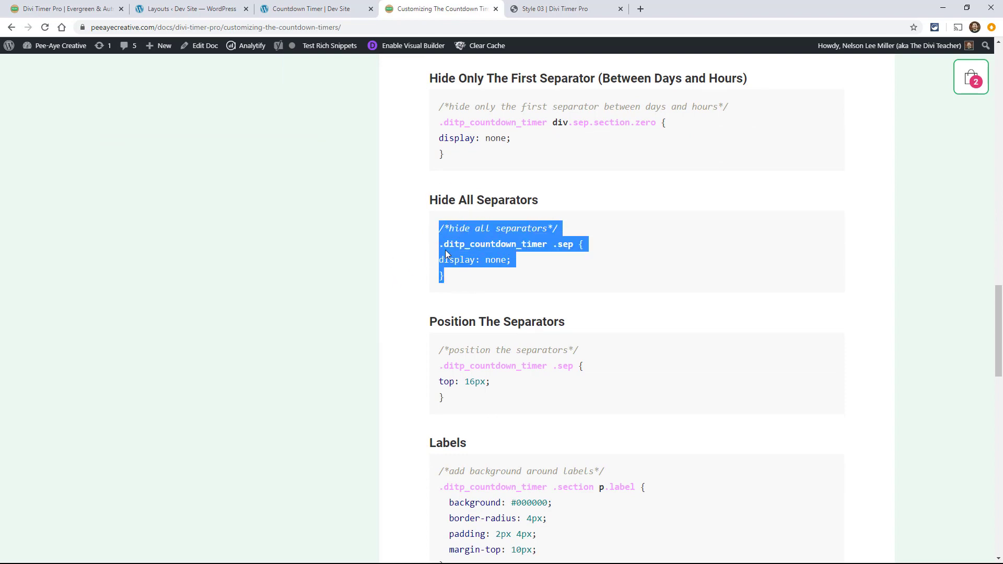
left_click(494, 260)
scroll(481, 273, "down", 6)
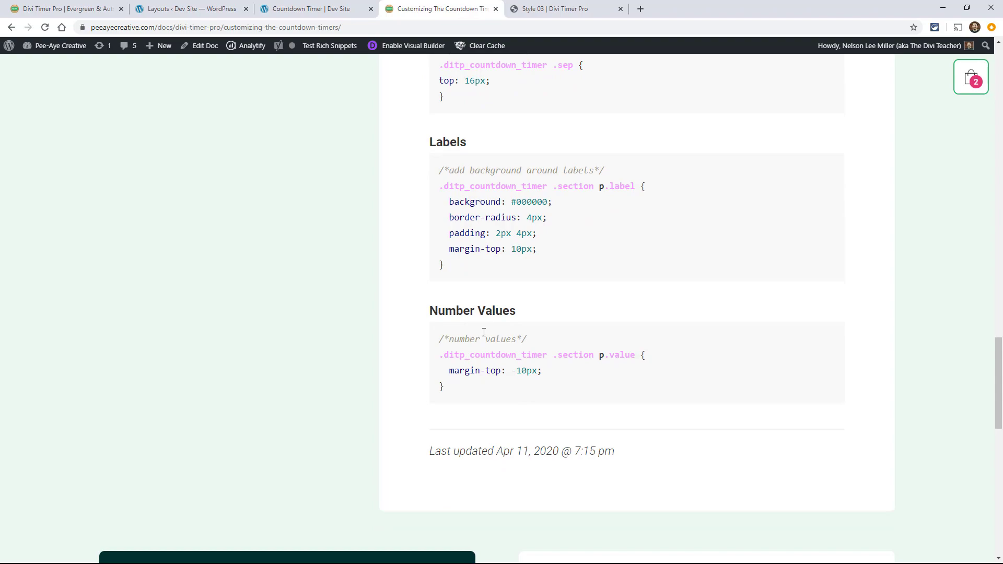
scroll(480, 332, "down", 2)
scroll(481, 333, "up", 20)
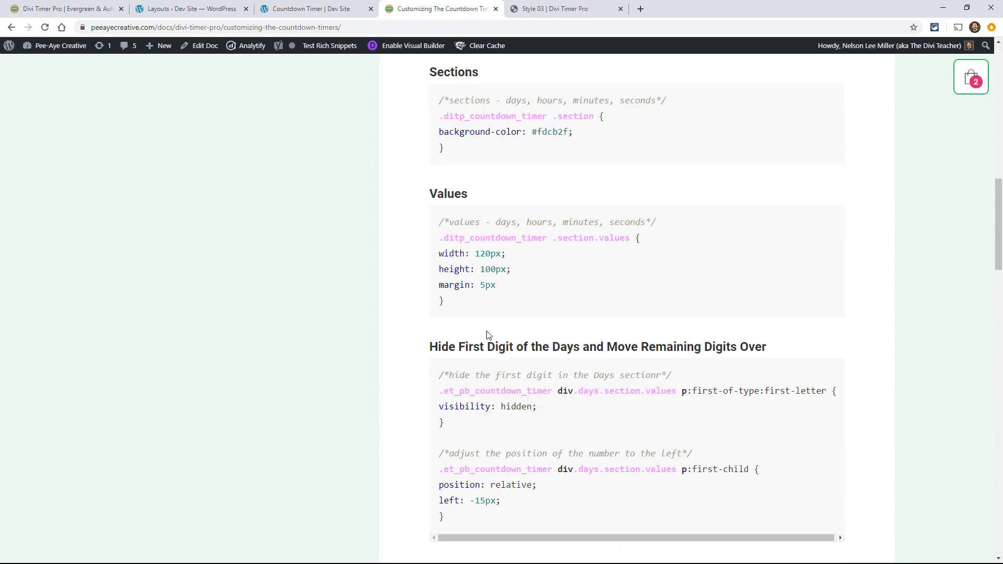
scroll(486, 333, "up", 13)
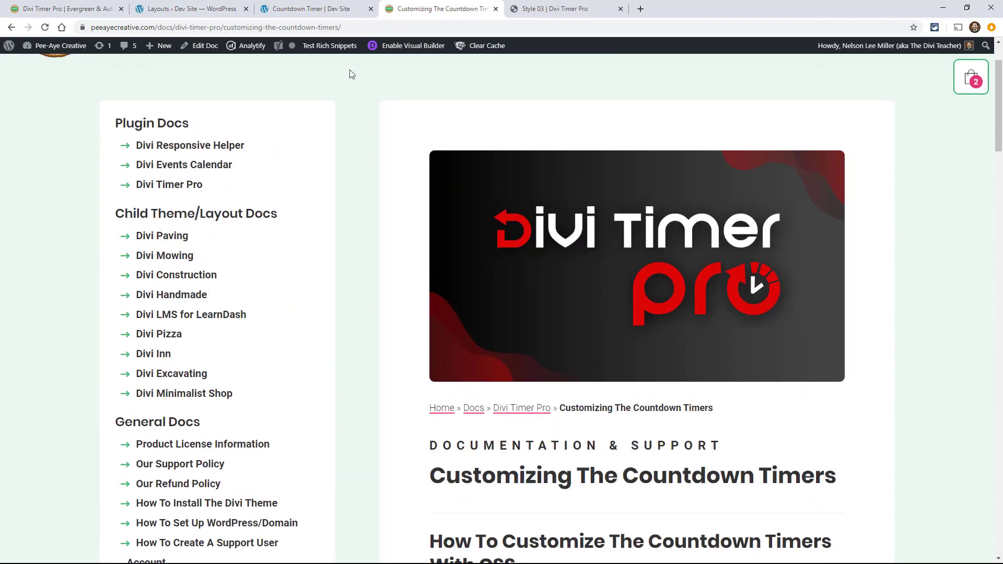
Delete the Style 03 countdown section, find no library rows, and go to the Style 03 demo.
left_click(306, 9)
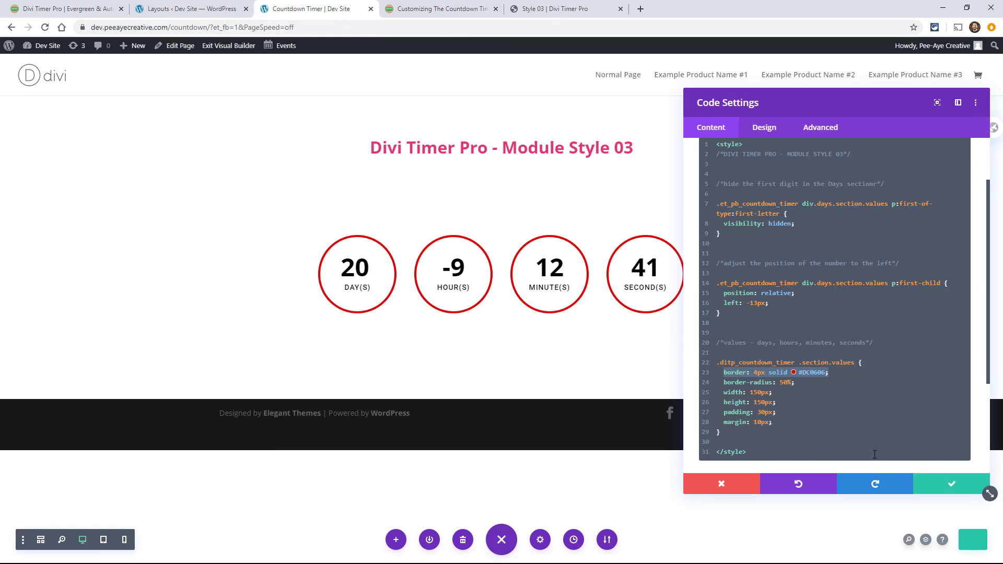
left_click(72, 100)
left_click(74, 105)
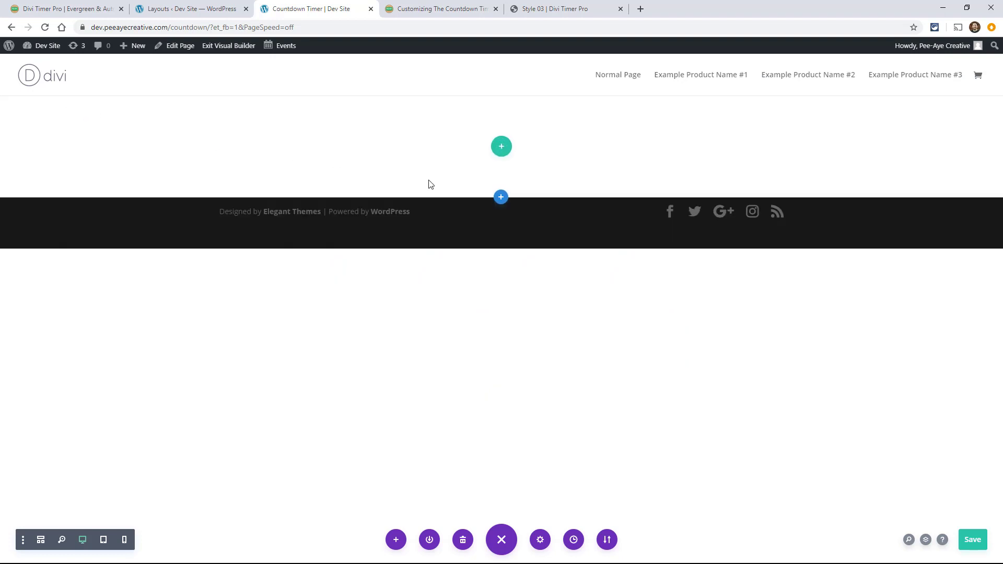
left_click(500, 197)
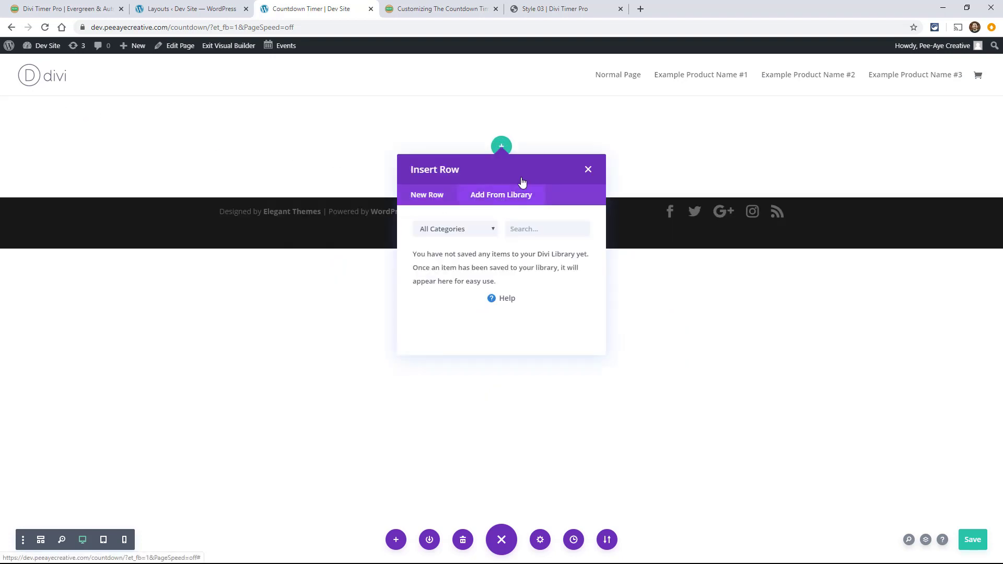
left_click(558, 14)
Preview the Module Style 04, 05, 06, 07 and 08 demos, then return to the customizing docs.
mouse_move(677, 88)
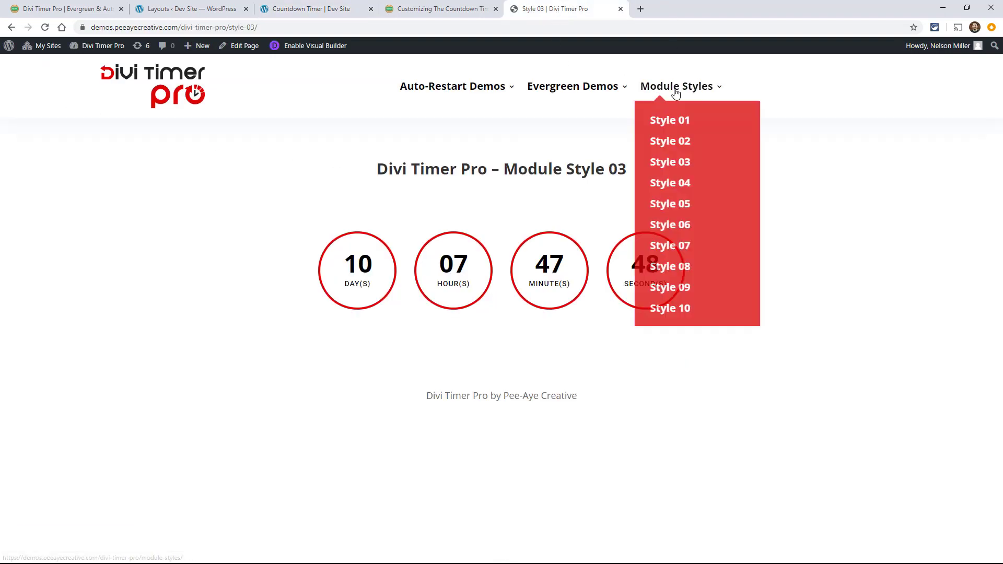
left_click(677, 186)
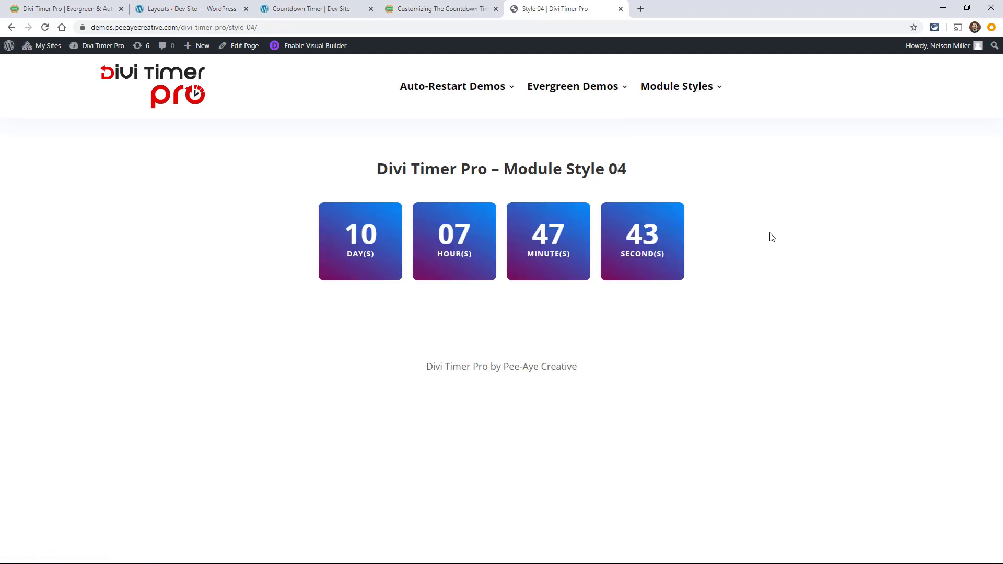
mouse_move(677, 90)
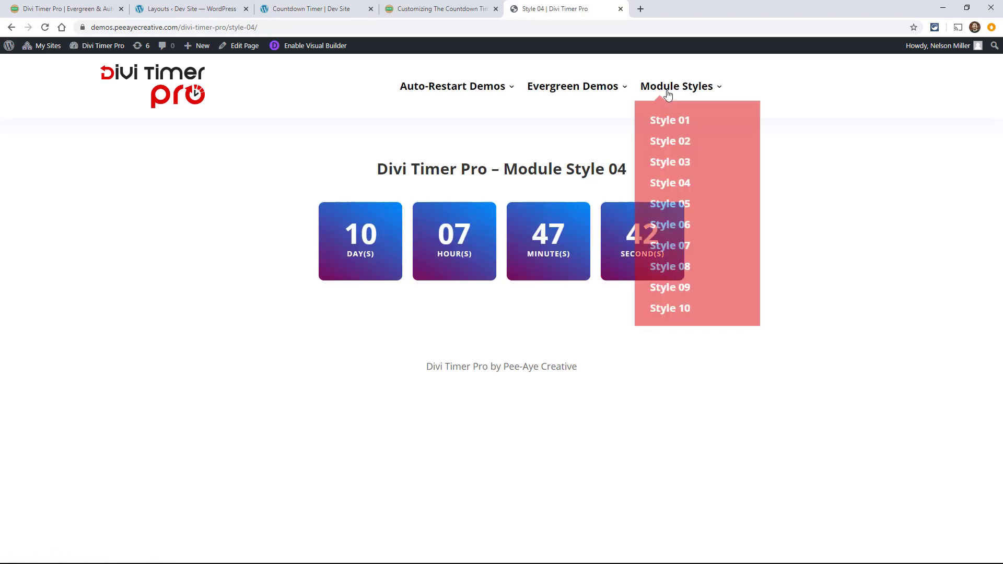
left_click(675, 204)
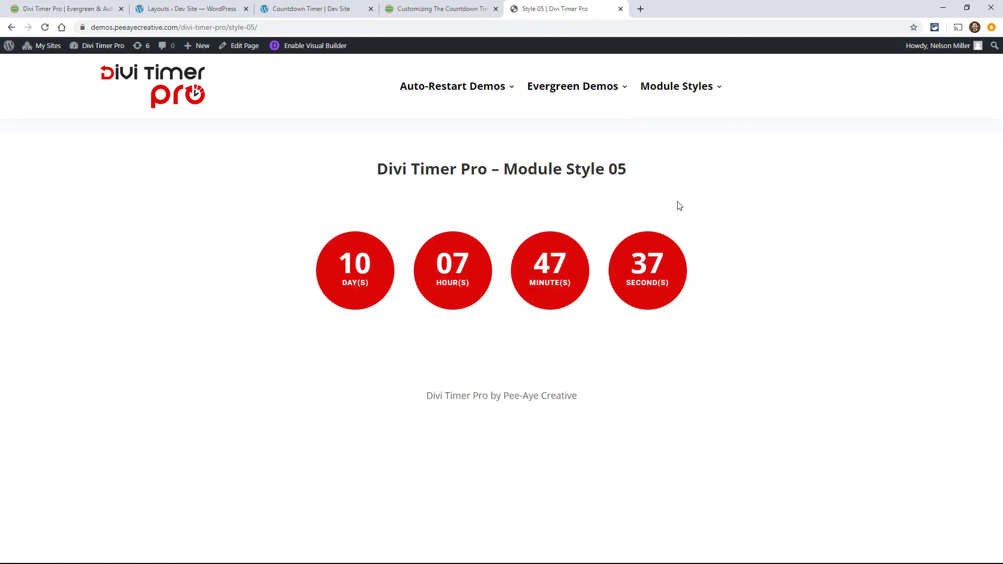
mouse_move(700, 94)
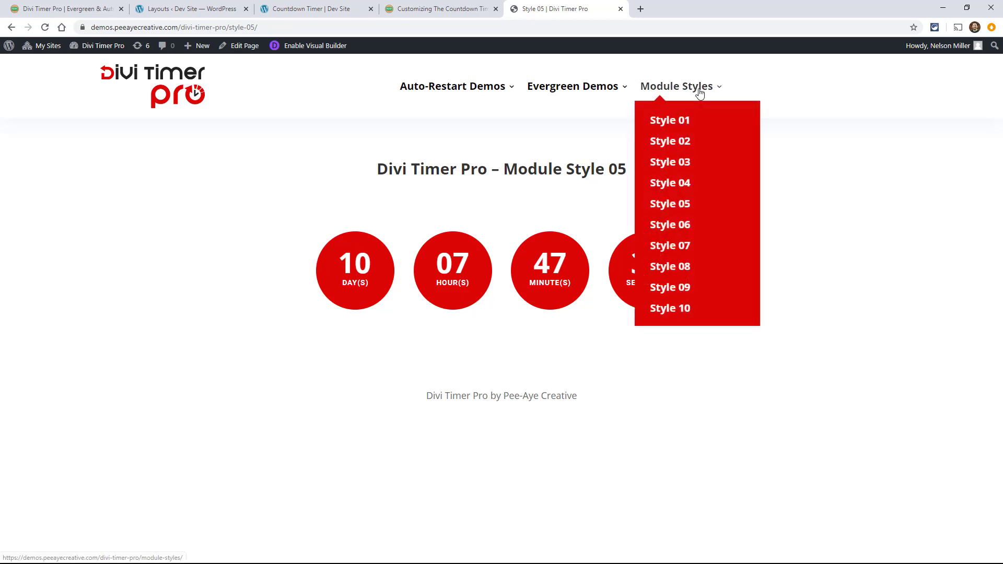
left_click(686, 230)
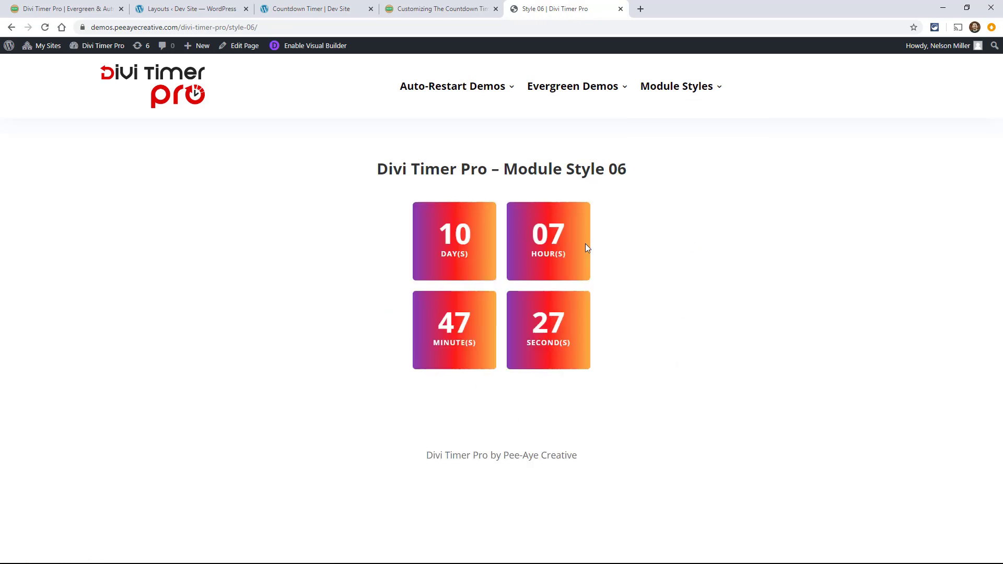
mouse_move(660, 83)
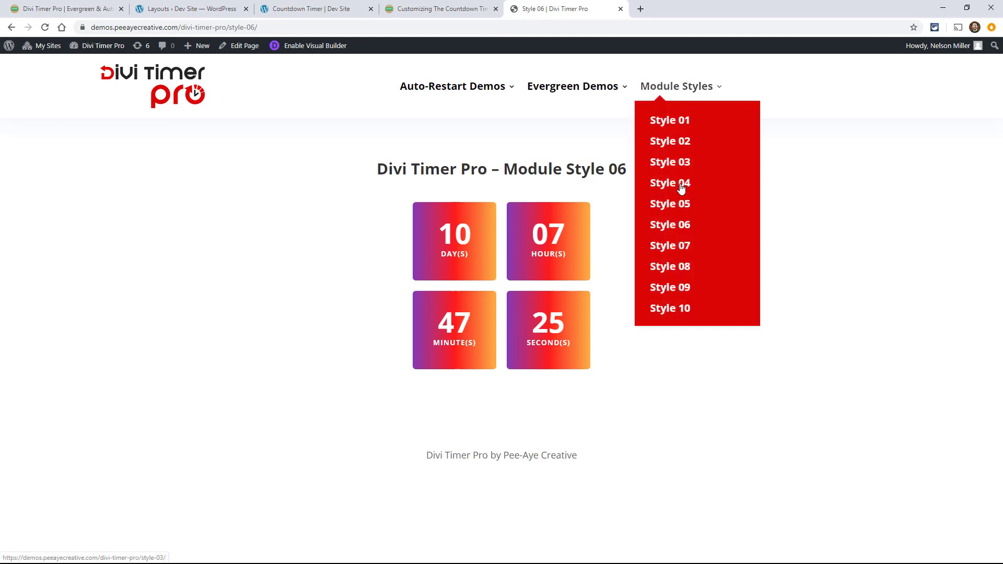
left_click(679, 245)
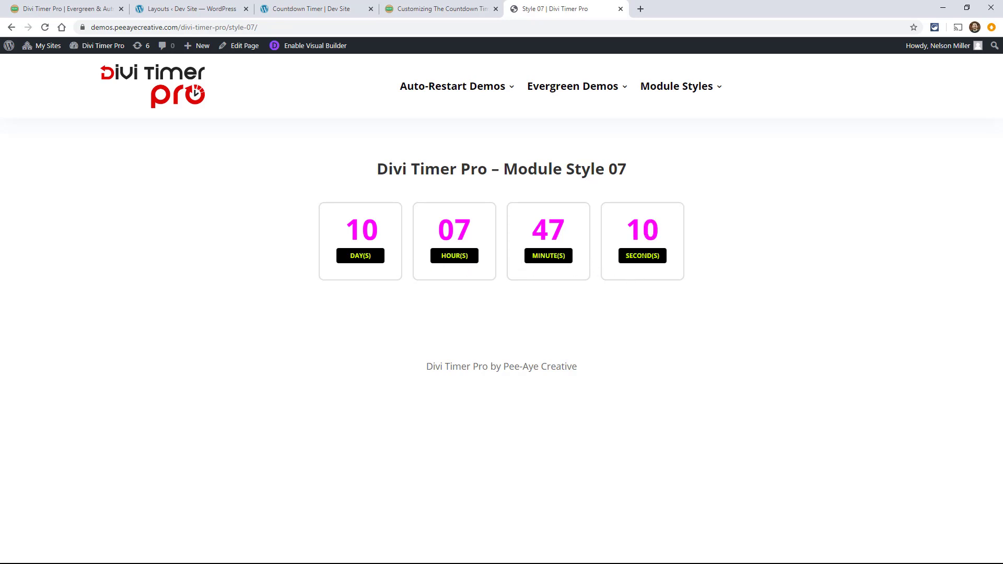
mouse_move(658, 89)
left_click(674, 269)
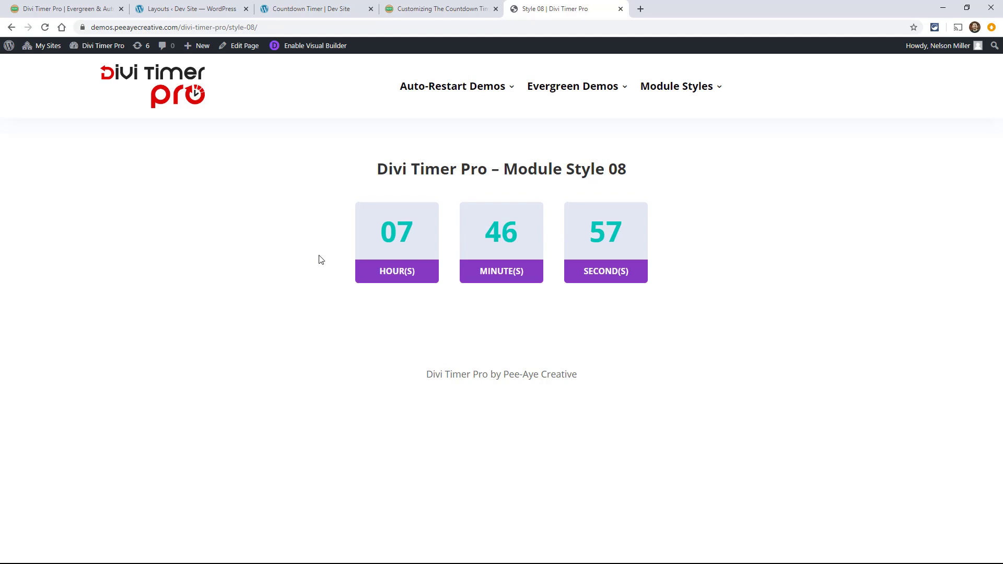
left_click(439, 9)
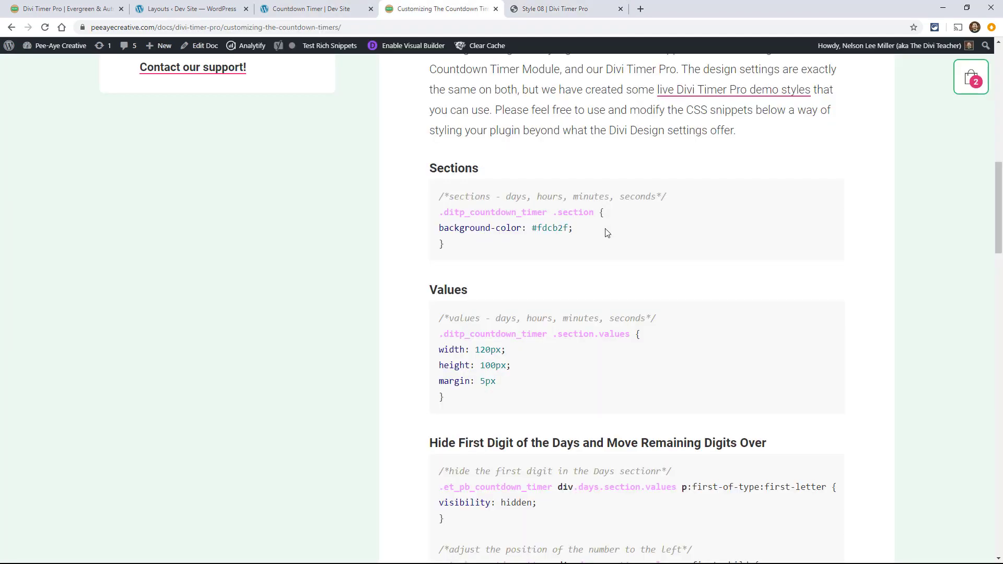
Select the Hide The Days Section CSS snippet, then return to the Module Style 08 demo.
scroll(606, 232, "down", 6)
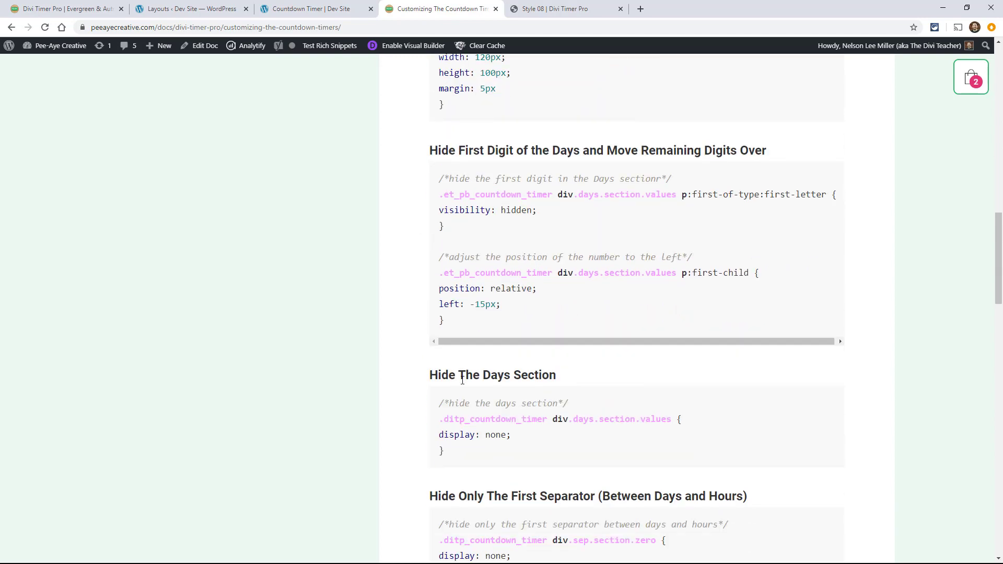
scroll(461, 380, "down", 1)
left_click_drag(455, 416, 439, 369)
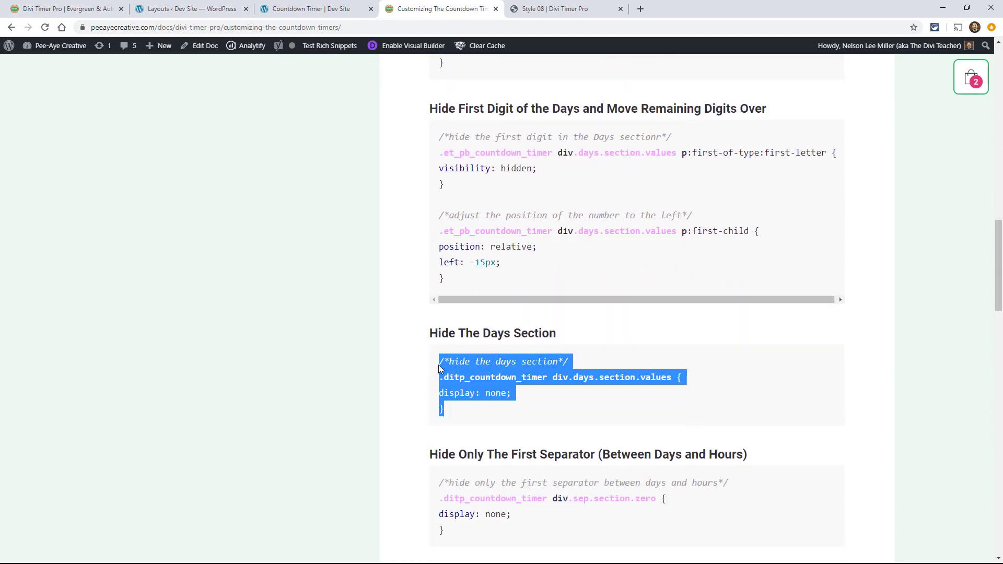
left_click(555, 9)
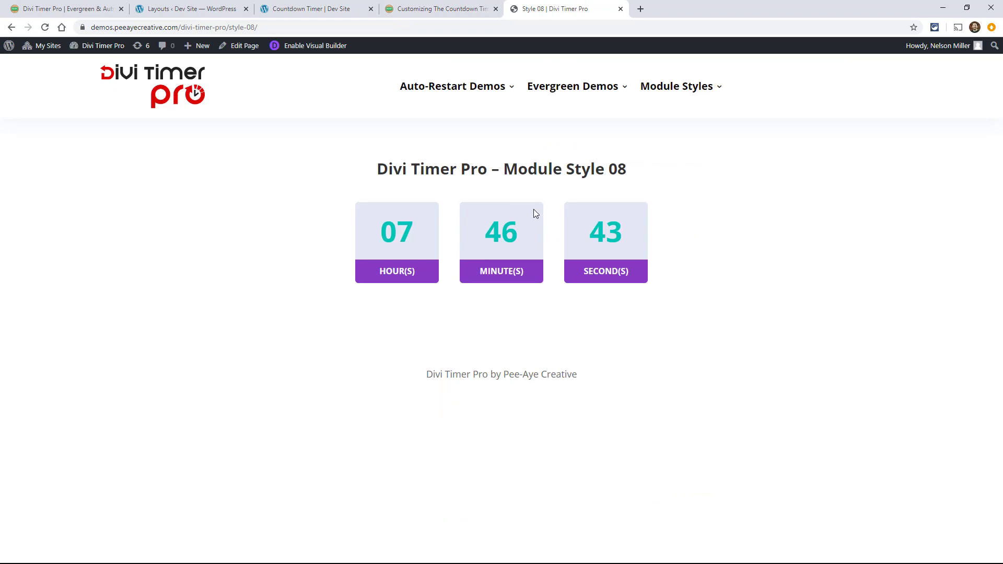
Insert 'Divi Timer Pro - Module Style 08' from the library, searching '8', and delete the empty top section.
left_click(309, 9)
left_click(500, 198)
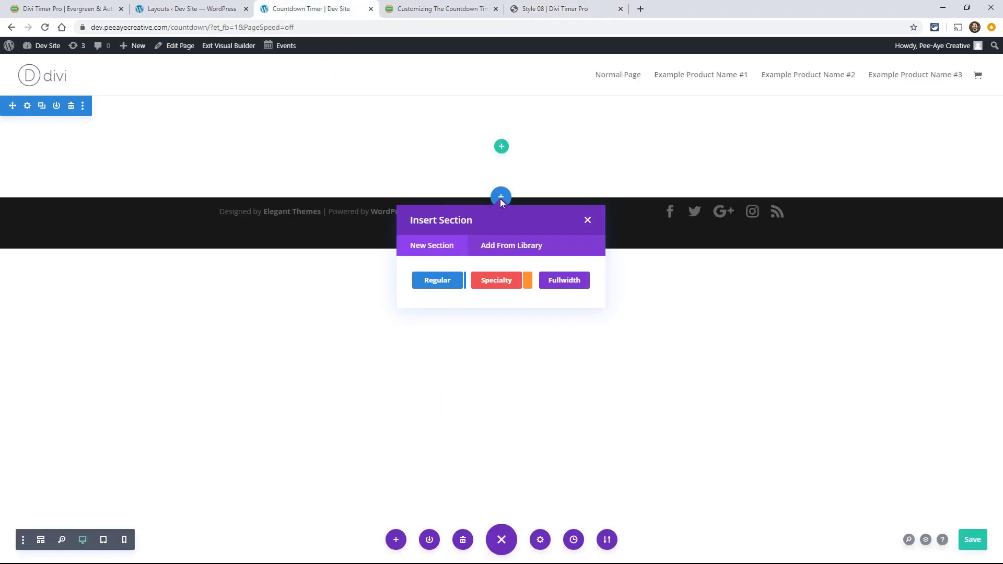
left_click(493, 246)
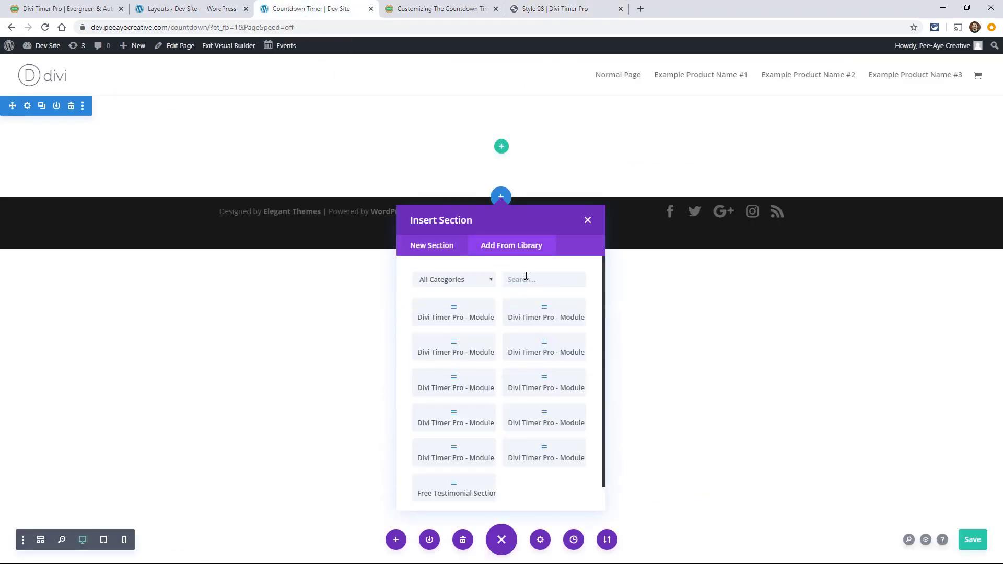
left_click(526, 276)
type("8")
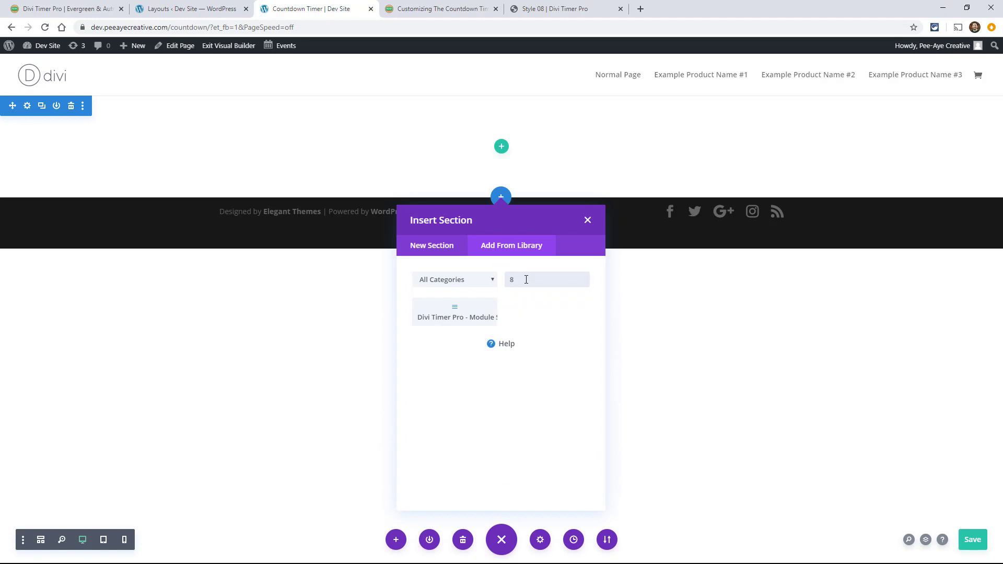
left_click(468, 316)
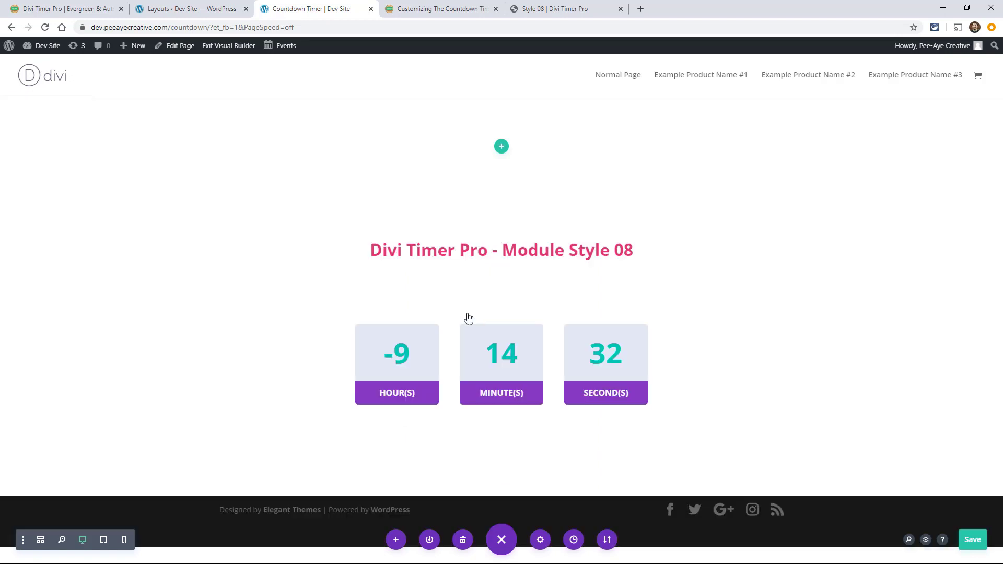
left_click(70, 105)
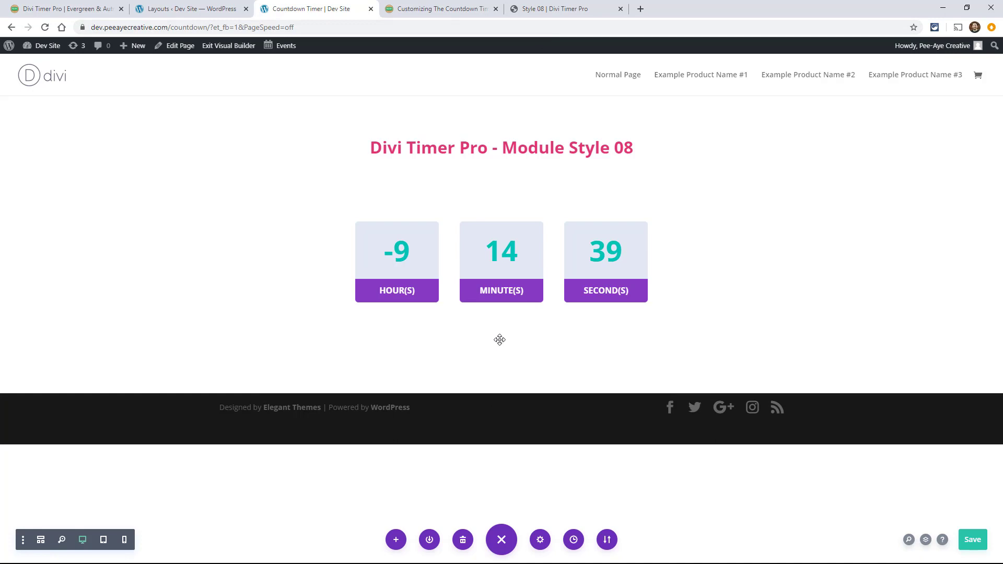
Preview the Style 09 and Style 10 timer demos from the Module Styles menu, then return to the builder.
left_click(544, 12)
mouse_move(616, 111)
mouse_move(676, 87)
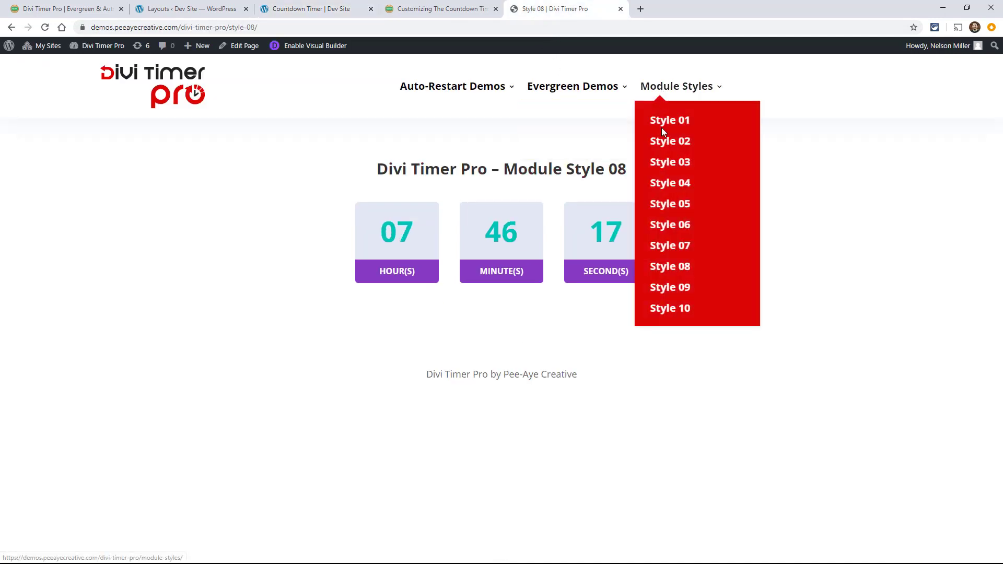
left_click(685, 288)
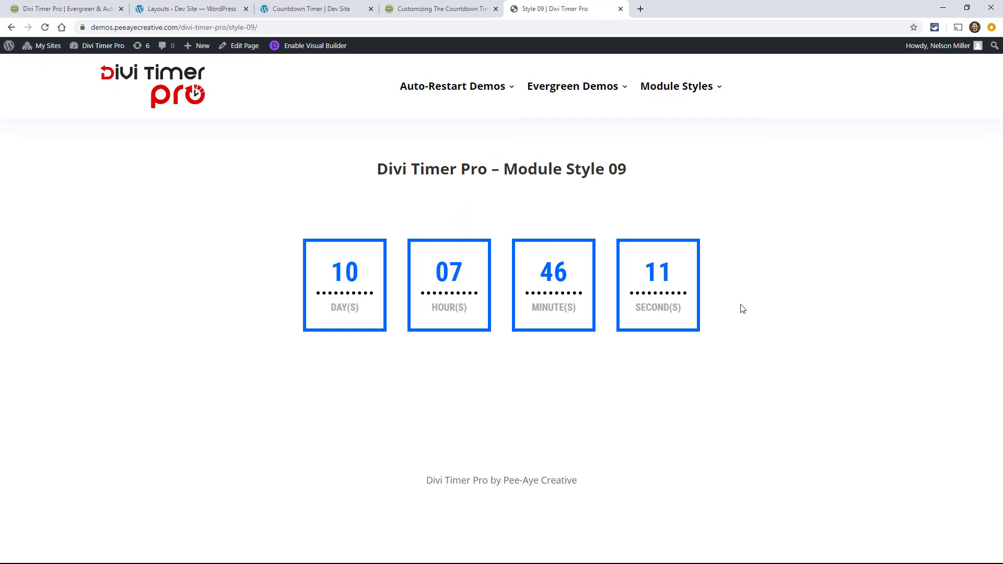
mouse_move(679, 86)
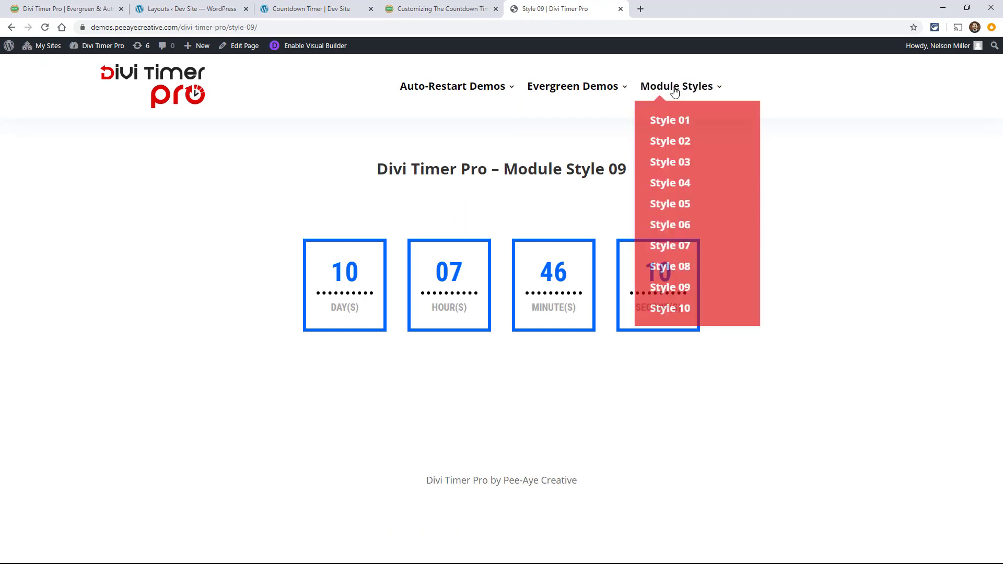
left_click(679, 308)
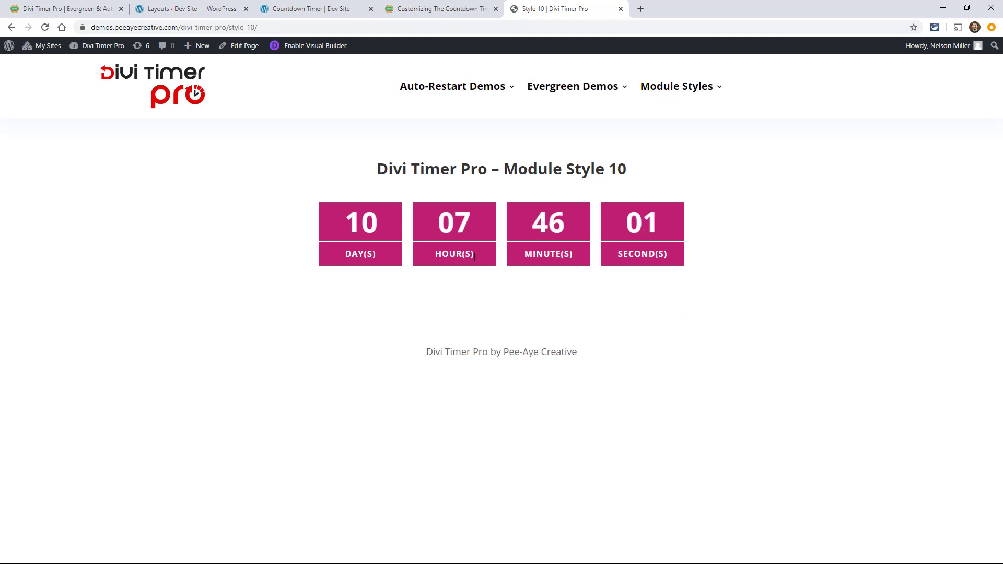
left_click(295, 8)
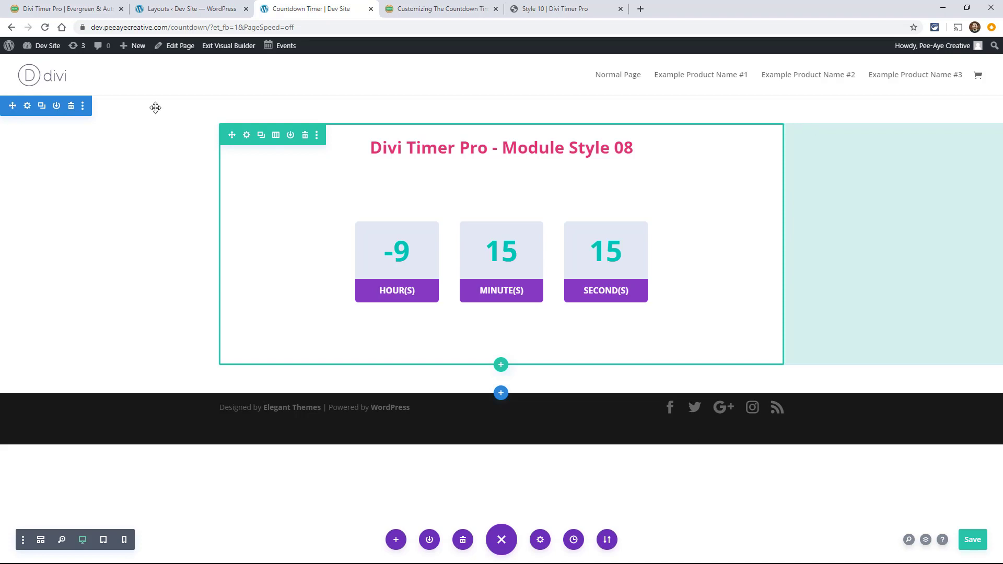
Go to the Divi Timer Pro product page priced at $20.00.
left_click(63, 8)
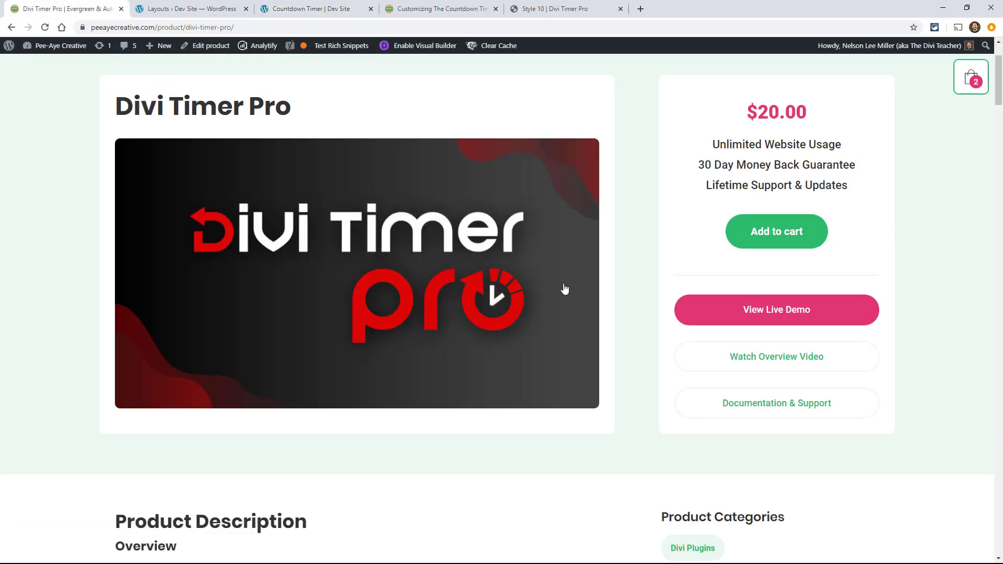